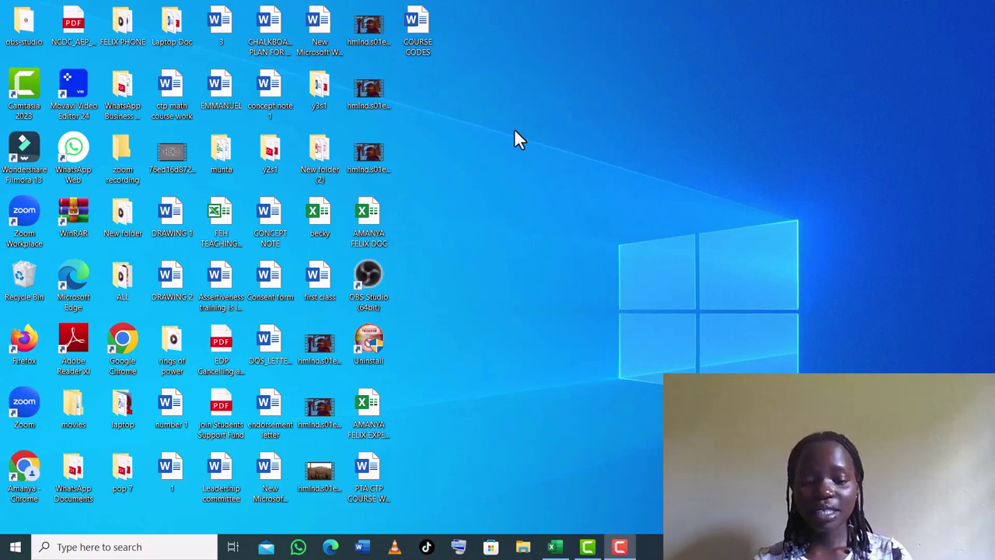
Step: Switch to the open Book1 workbook in Excel and go to Sheet 2
{"action": "left_click", "coordinate": [553, 548]}
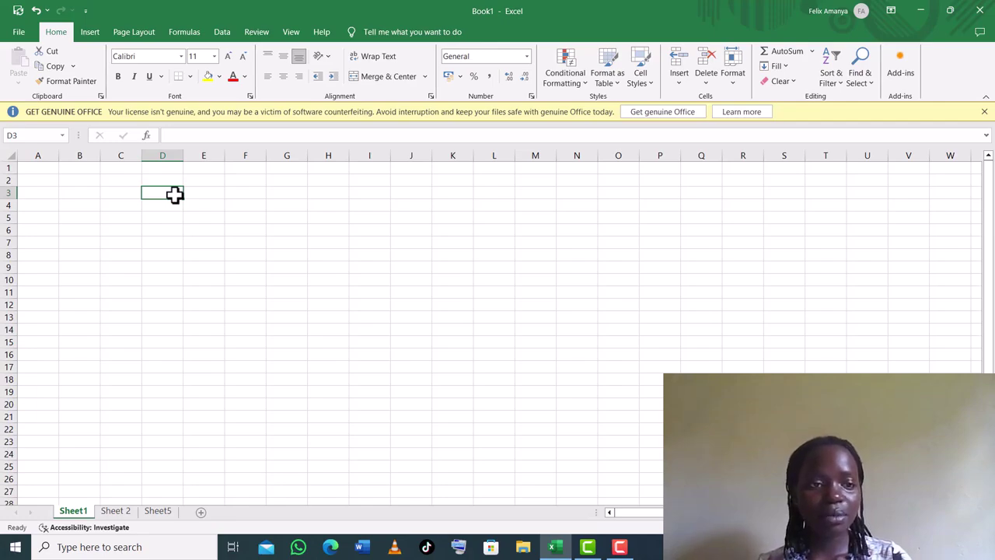
{"action": "left_click", "coordinate": [30, 171]}
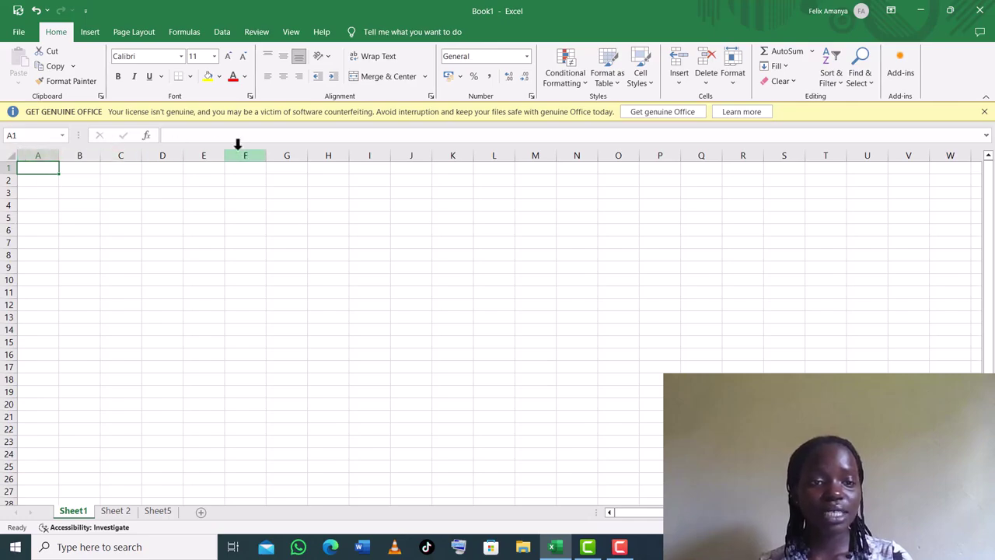
{"action": "left_click", "coordinate": [83, 184]}
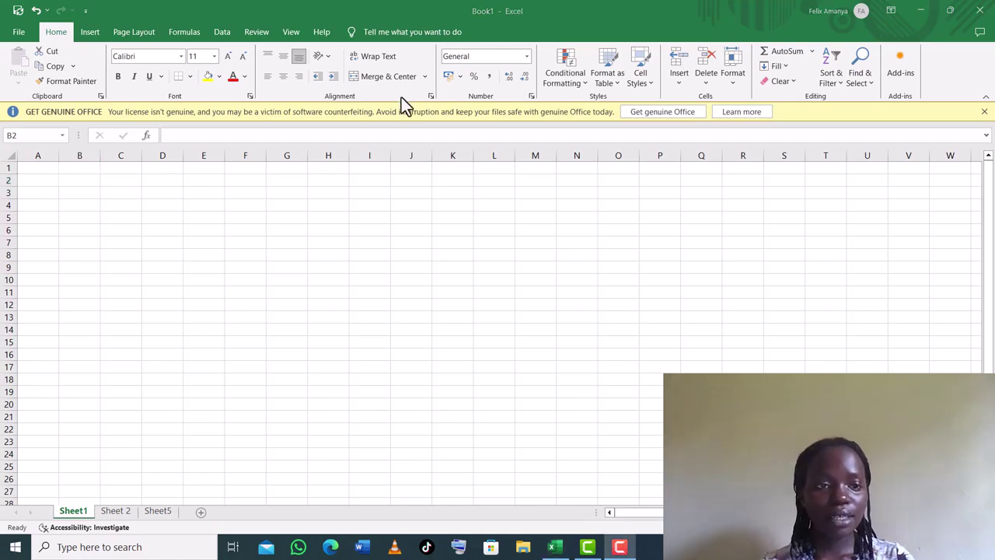
{"action": "left_click", "coordinate": [115, 511]}
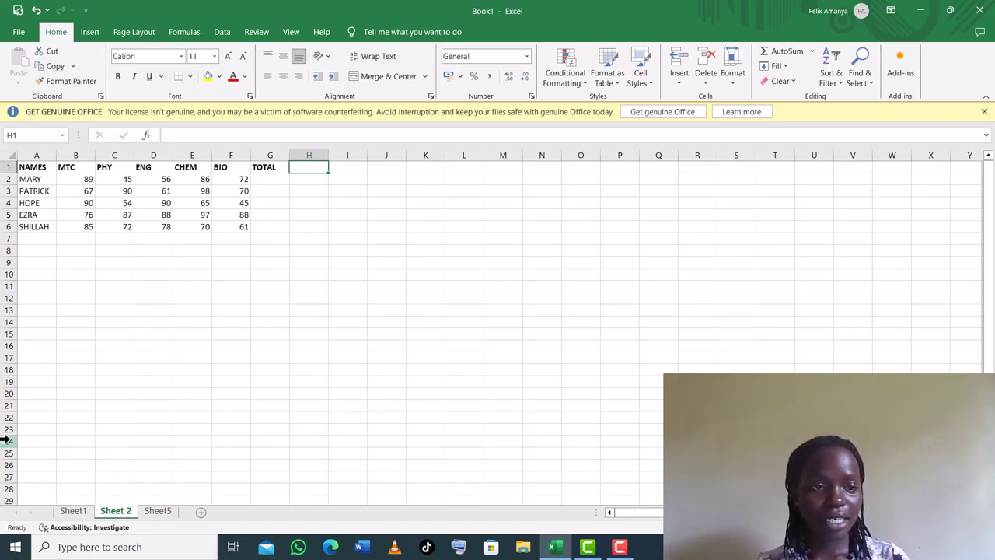
{"action": "left_click", "coordinate": [49, 177]}
{"action": "left_click_drag", "start_coordinate": [49, 178], "coordinate": [199, 225]}
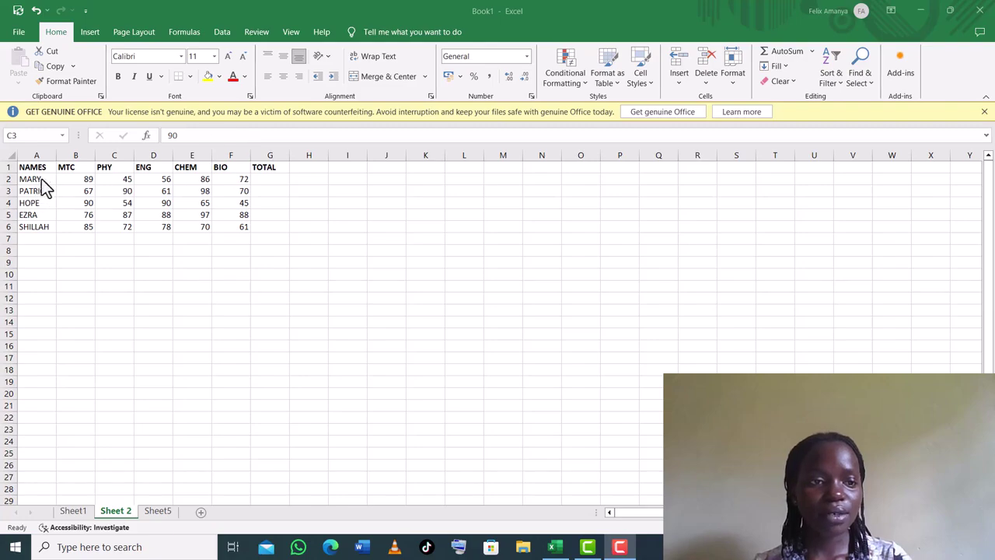
{"action": "left_click", "coordinate": [83, 180]}
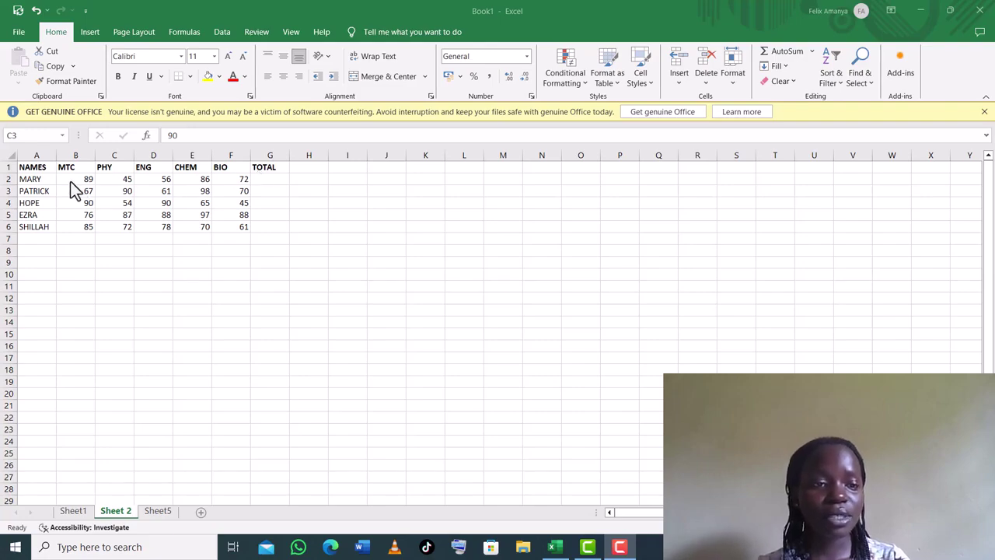
Step: Enter the formula =(B2+D2+E2+F2) in cell G2 to add up the first student's marks
{"action": "left_click", "coordinate": [255, 179]}
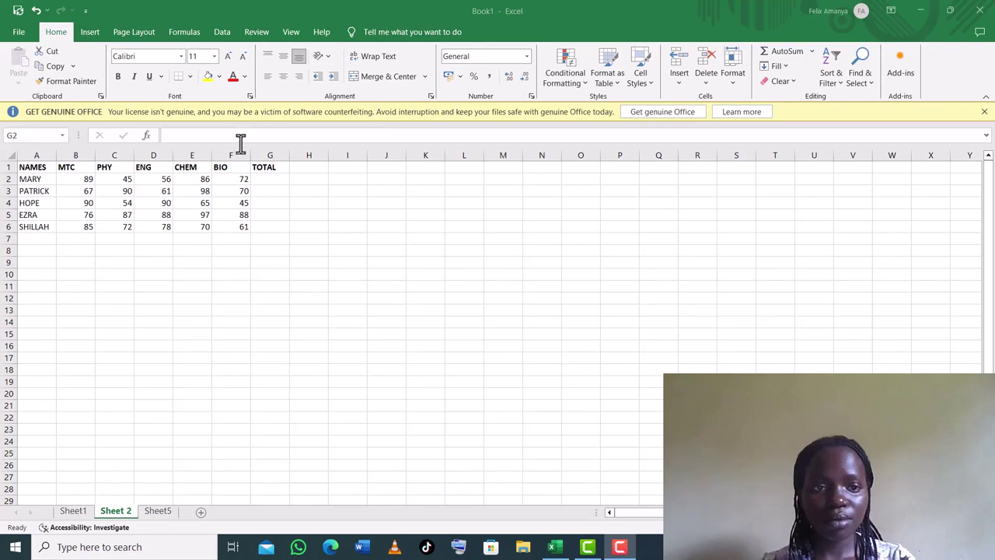
{"action": "left_click", "coordinate": [261, 181]}
{"action": "type", "text": "="}
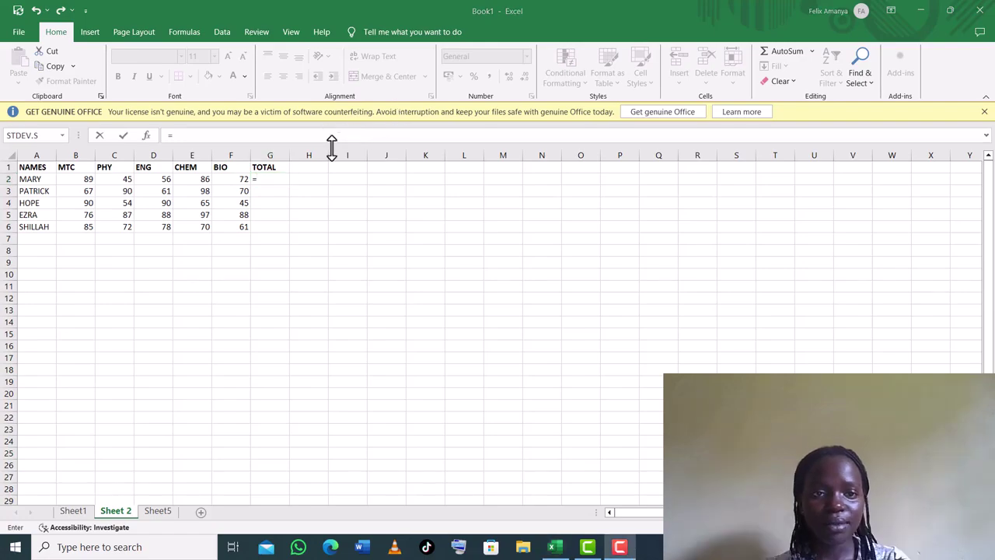
{"action": "left_click", "coordinate": [256, 180]}
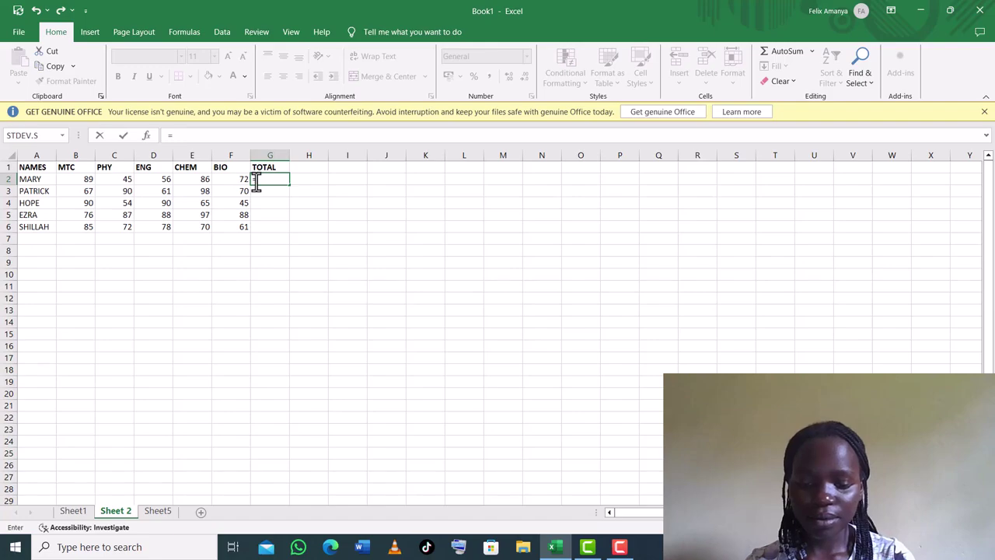
{"action": "type", "text": "("}
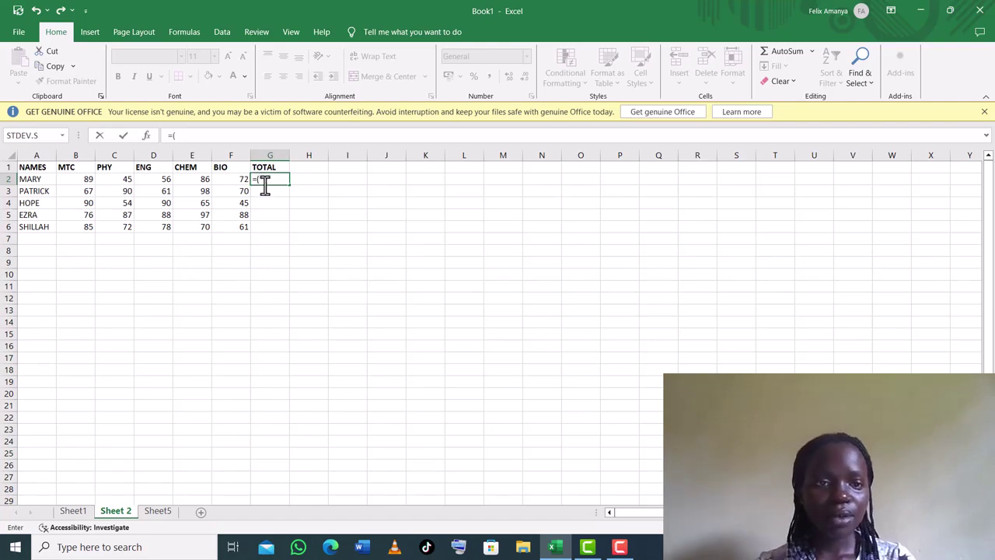
{"action": "left_click", "coordinate": [81, 180]}
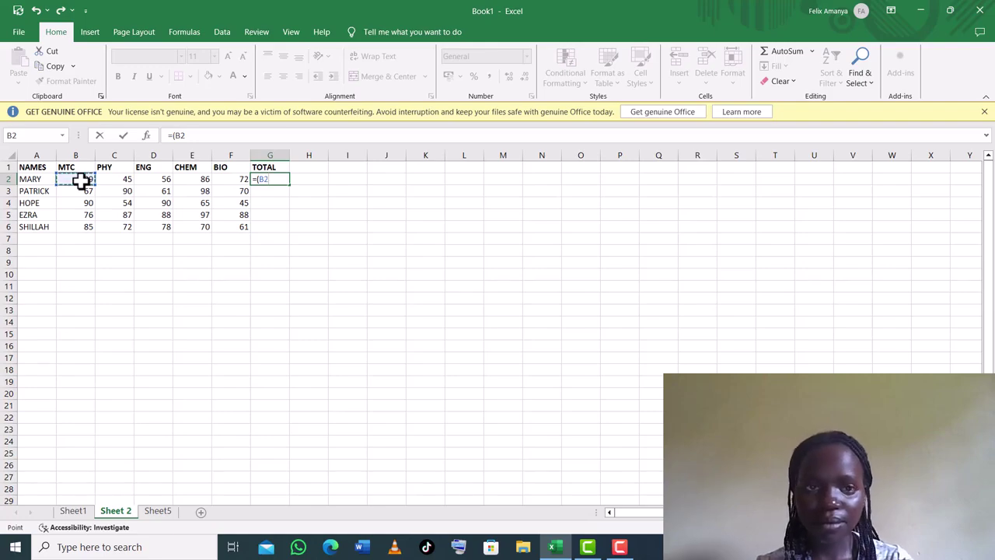
{"action": "type", "text": "+"}
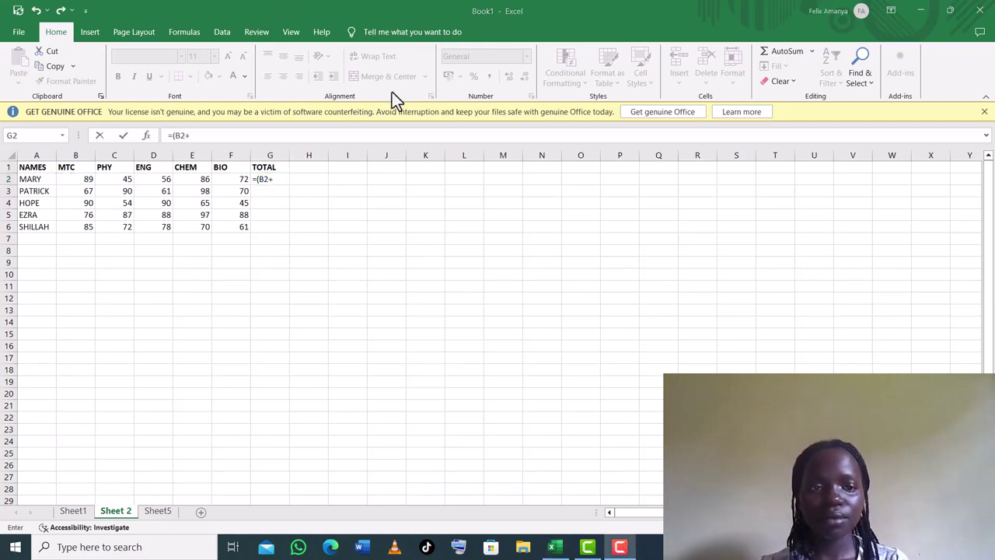
{"action": "left_click", "coordinate": [117, 178]}
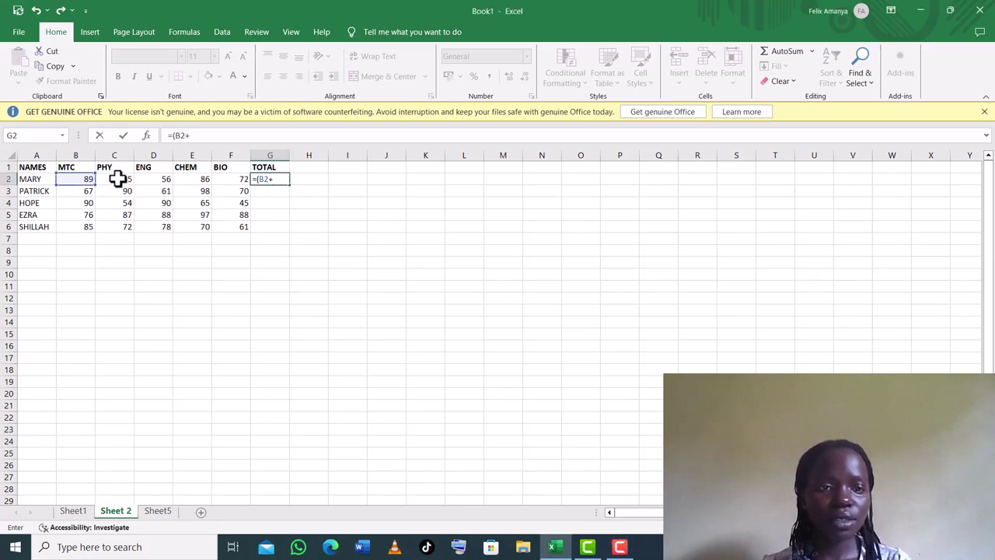
{"action": "left_click", "coordinate": [116, 180]}
{"action": "left_click", "coordinate": [160, 181]}
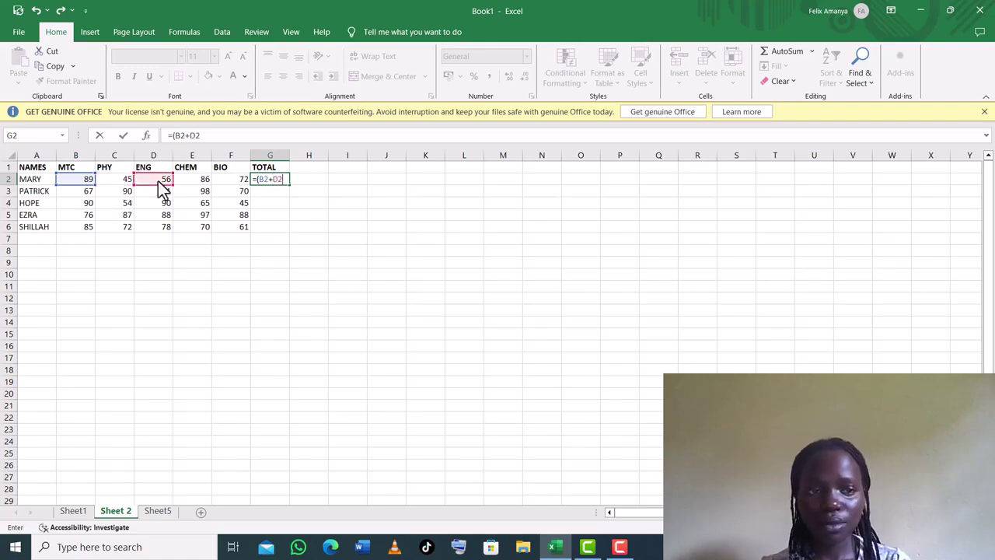
{"action": "type", "text": "+"}
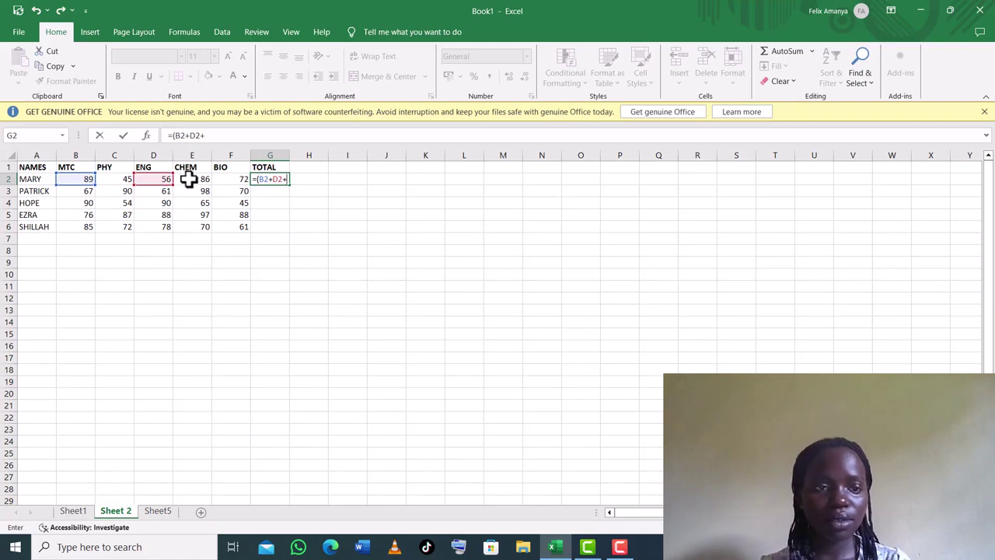
{"action": "left_click", "coordinate": [189, 179]}
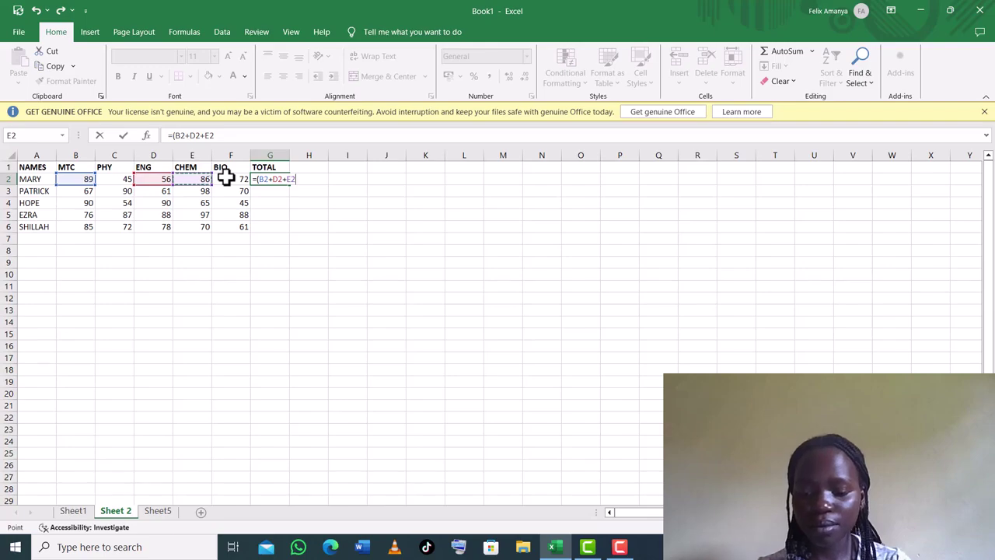
{"action": "type", "text": "+"}
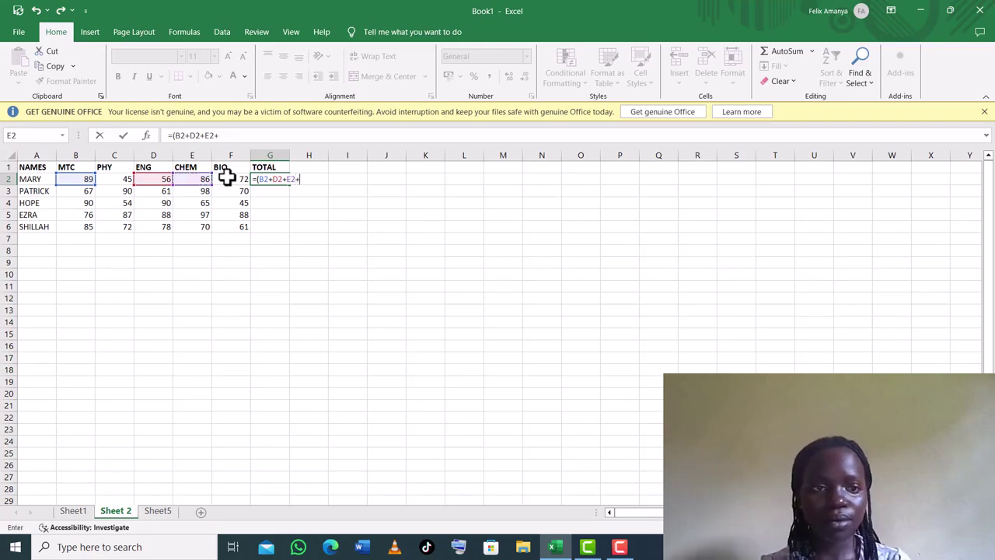
{"action": "left_click", "coordinate": [226, 177]}
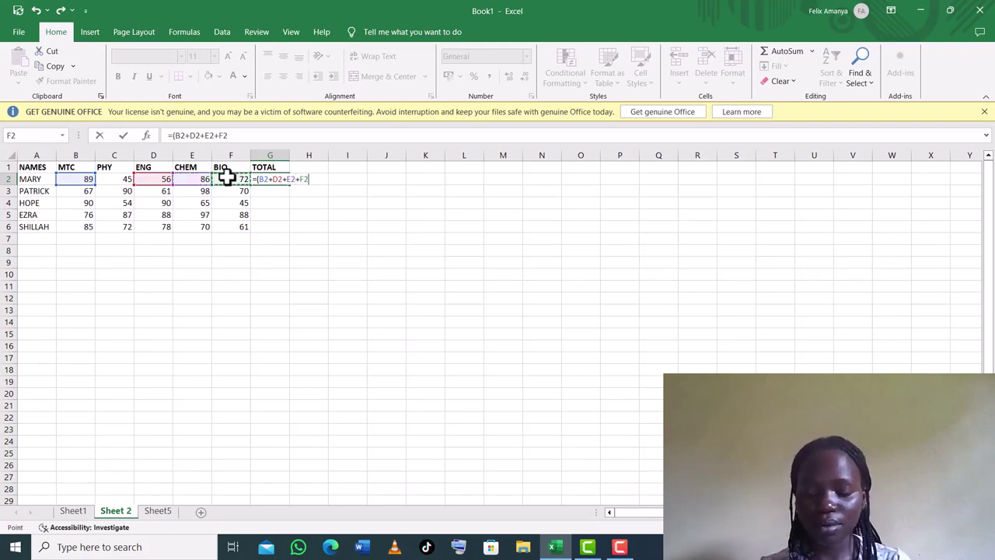
{"action": "type", "text": ")"}
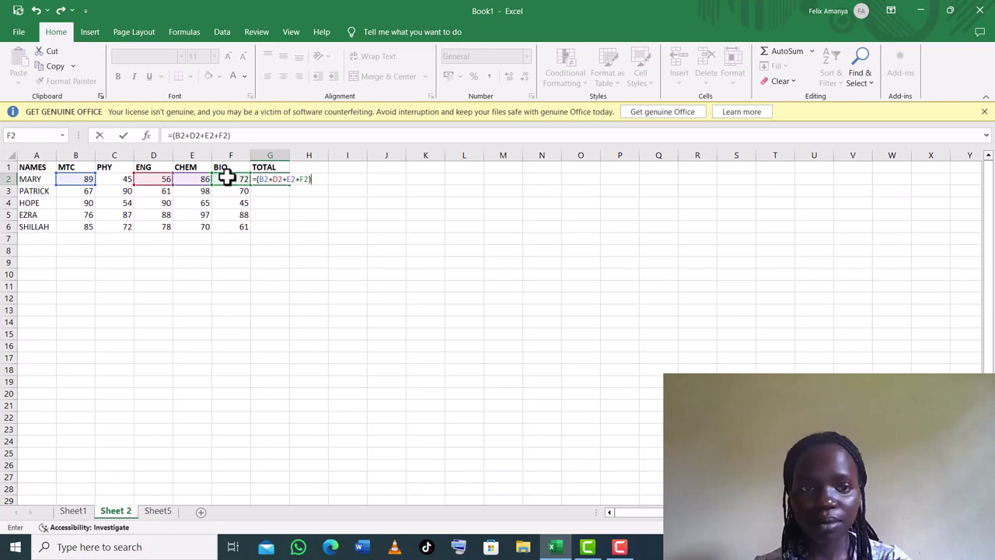
{"action": "key", "text": "Return"}
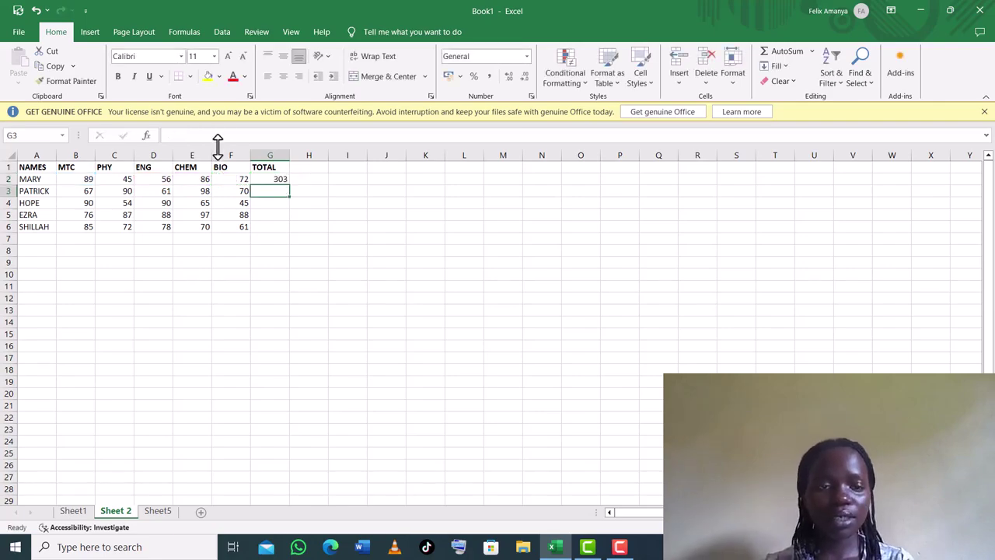
{"action": "left_click", "coordinate": [277, 177]}
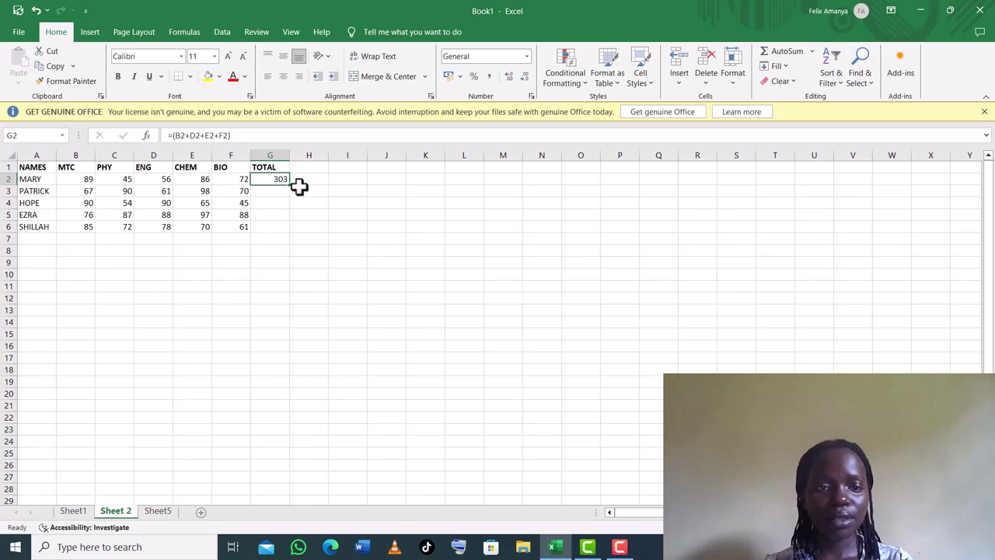
{"action": "left_click_drag", "start_coordinate": [288, 185], "coordinate": [283, 232]}
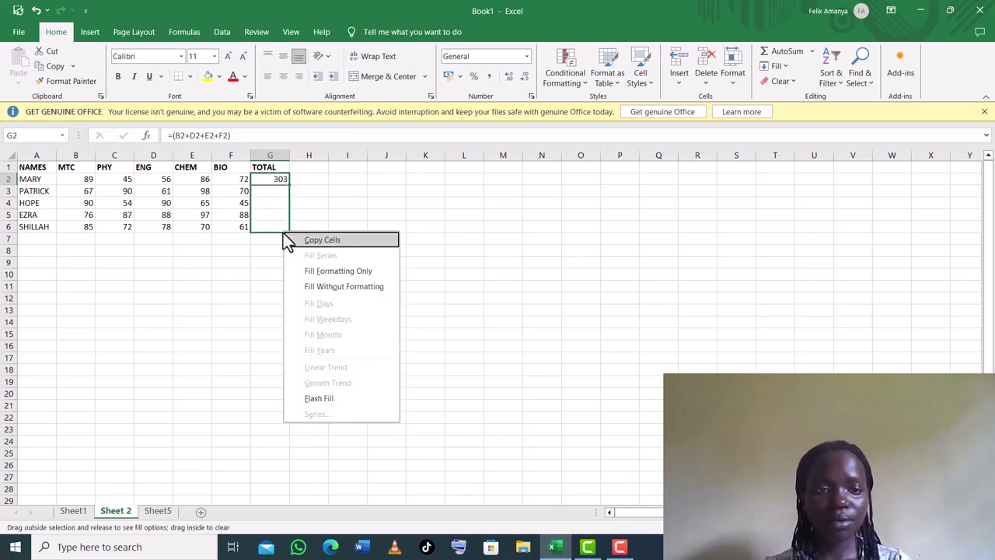
{"action": "left_click", "coordinate": [352, 224]}
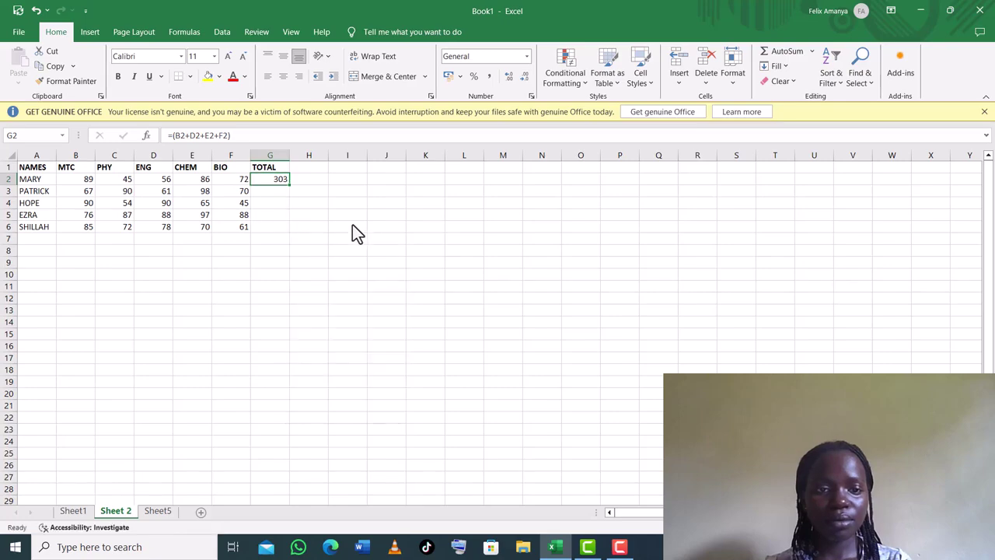
{"action": "left_click", "coordinate": [292, 184]}
{"action": "left_click", "coordinate": [291, 185]}
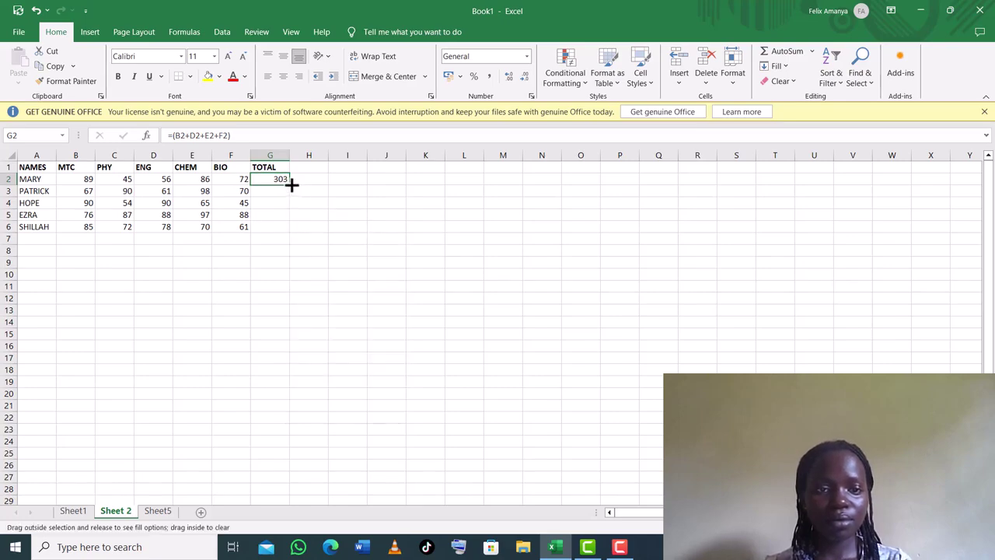
{"action": "left_click", "coordinate": [291, 184]}
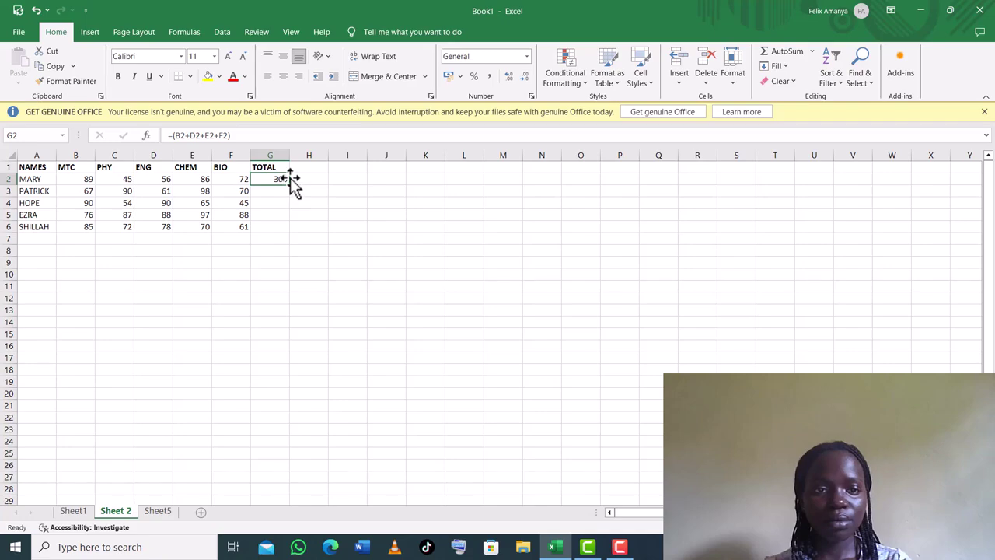
{"action": "left_click_drag", "start_coordinate": [291, 184], "coordinate": [290, 201]}
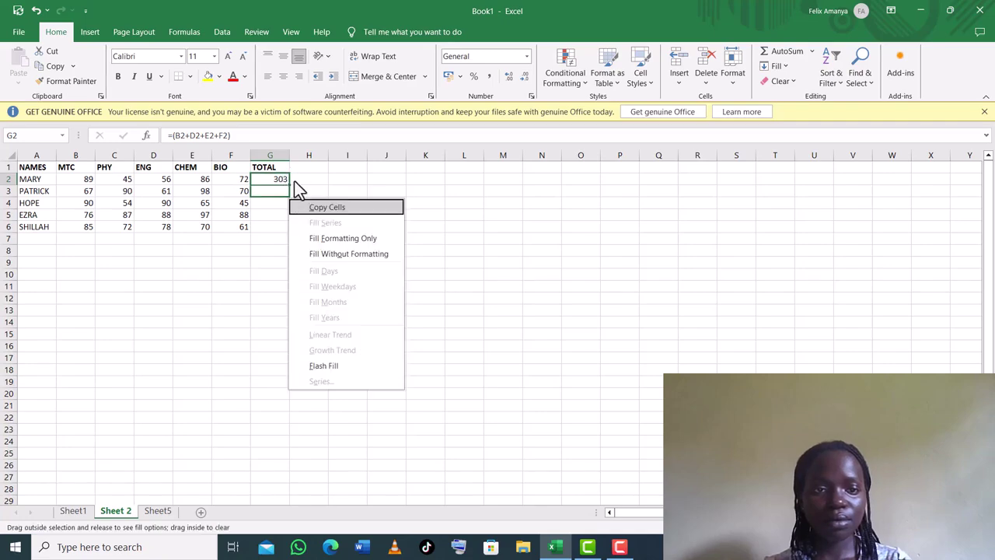
{"action": "left_click", "coordinate": [405, 92]}
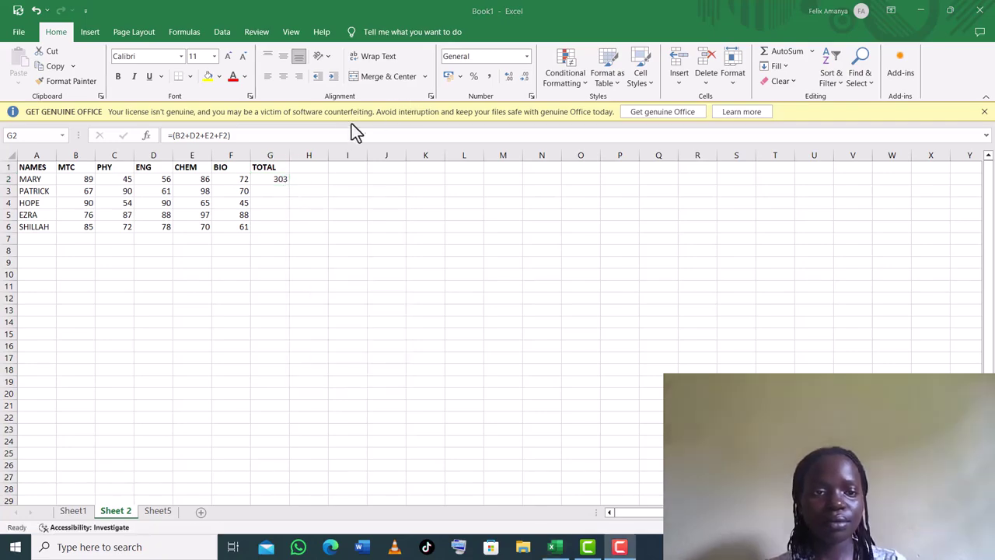
Step: Fill the total formula from G2 down to G6 for the remaining students
{"action": "left_click", "coordinate": [283, 180]}
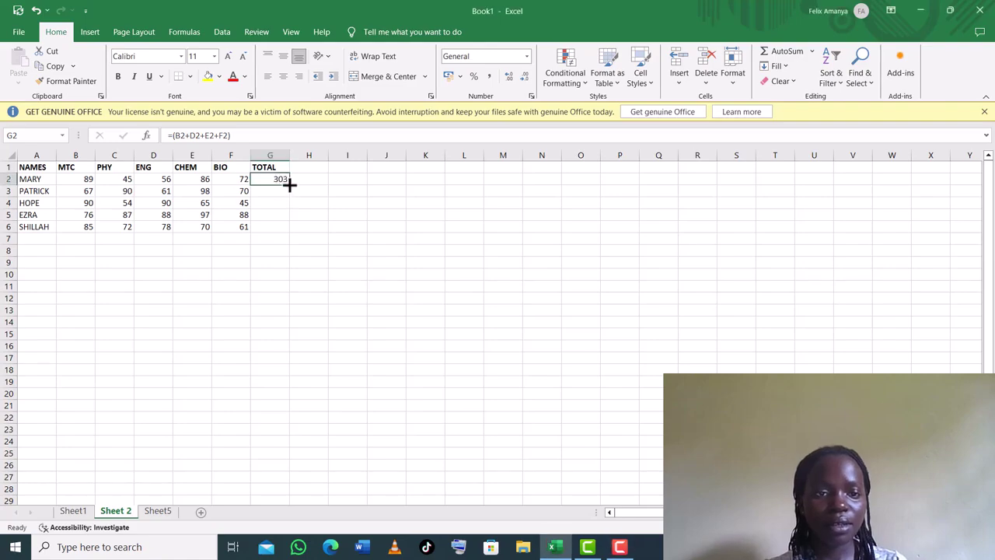
{"action": "left_click_drag", "start_coordinate": [289, 183], "coordinate": [289, 230]}
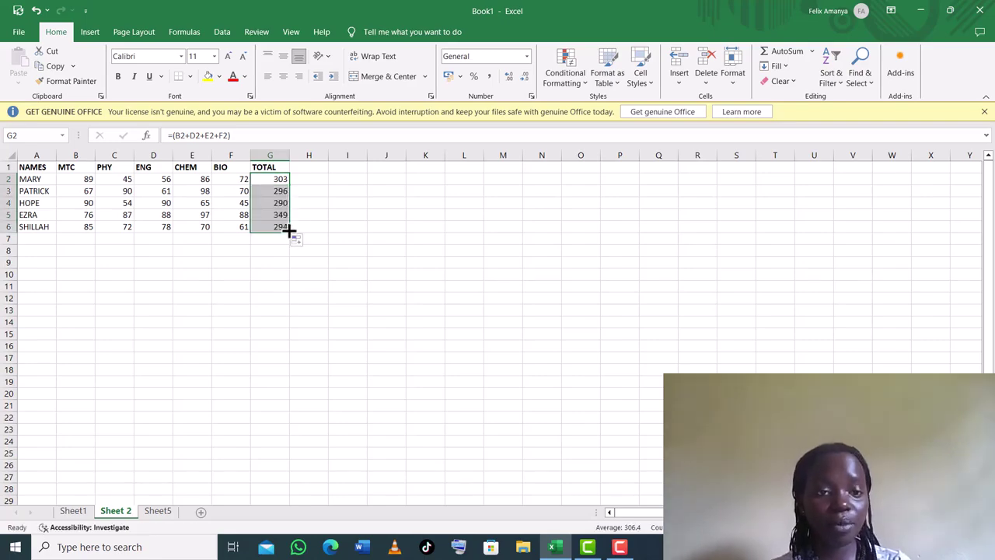
Step: Add a second TOTAL heading in cell H1
{"action": "left_click", "coordinate": [302, 168]}
{"action": "type", "text": "T"}
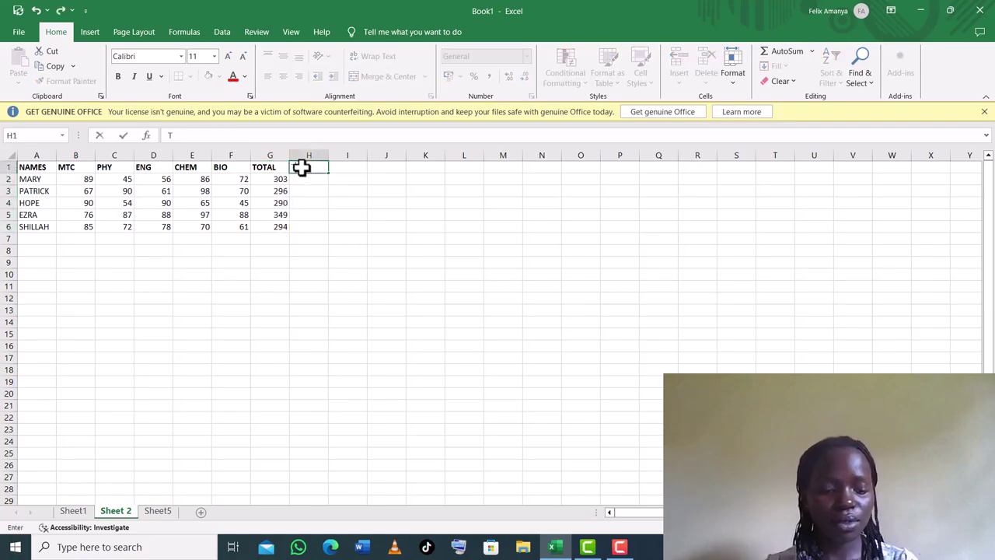
{"action": "type", "text": "OT"}
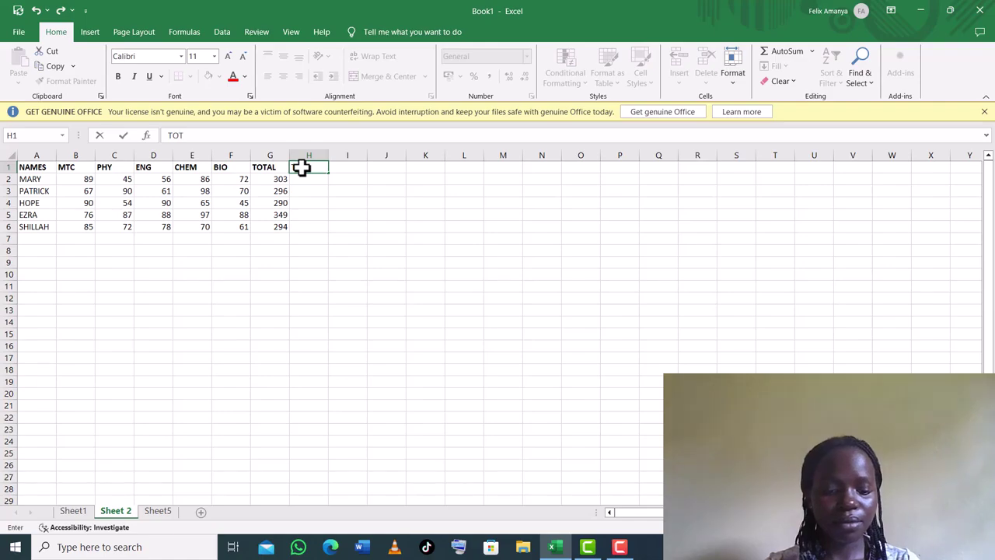
{"action": "type", "text": "AL"}
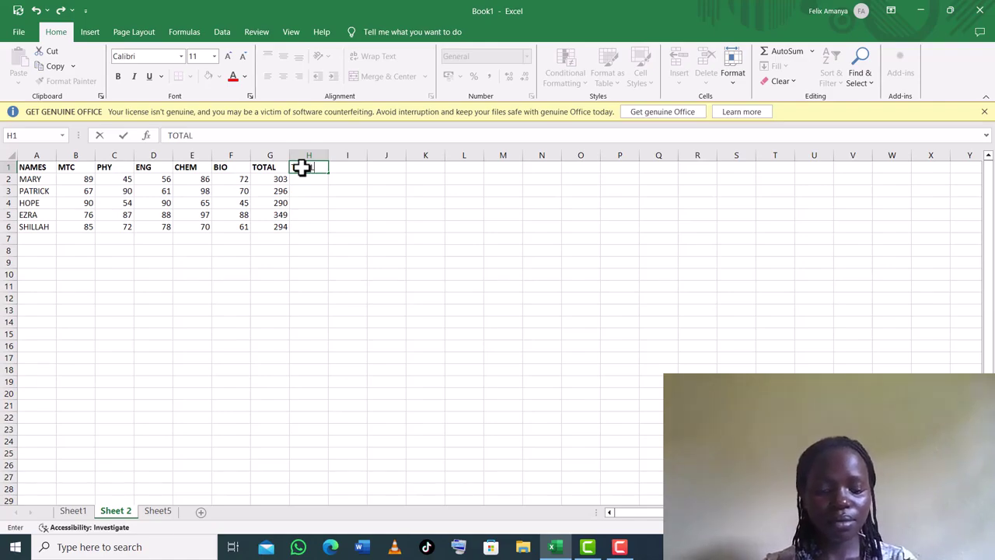
{"action": "key", "text": "Return"}
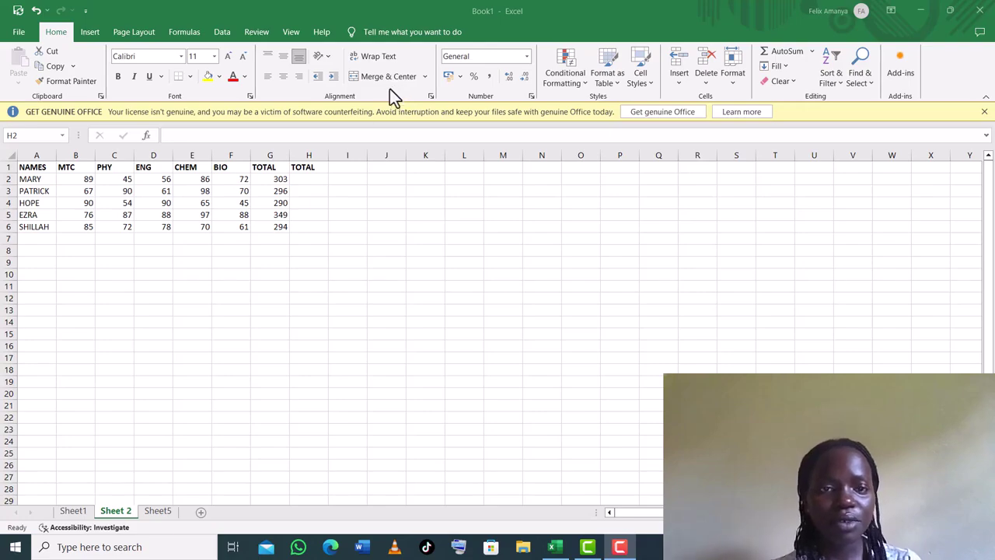
Step: Insert the SUM function in cell H2 with the range B2:F2 as its argument
{"action": "left_click", "coordinate": [308, 178]}
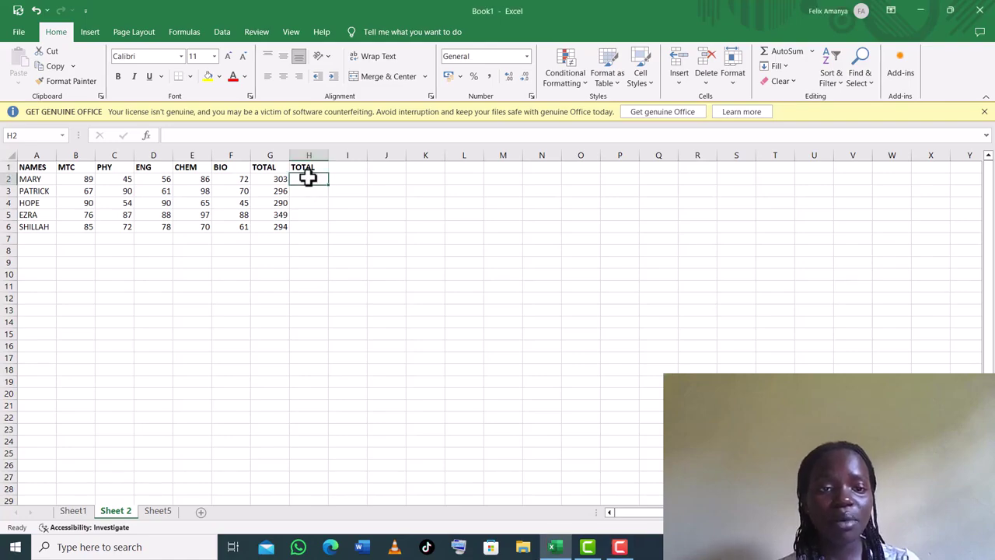
{"action": "left_click", "coordinate": [99, 32]}
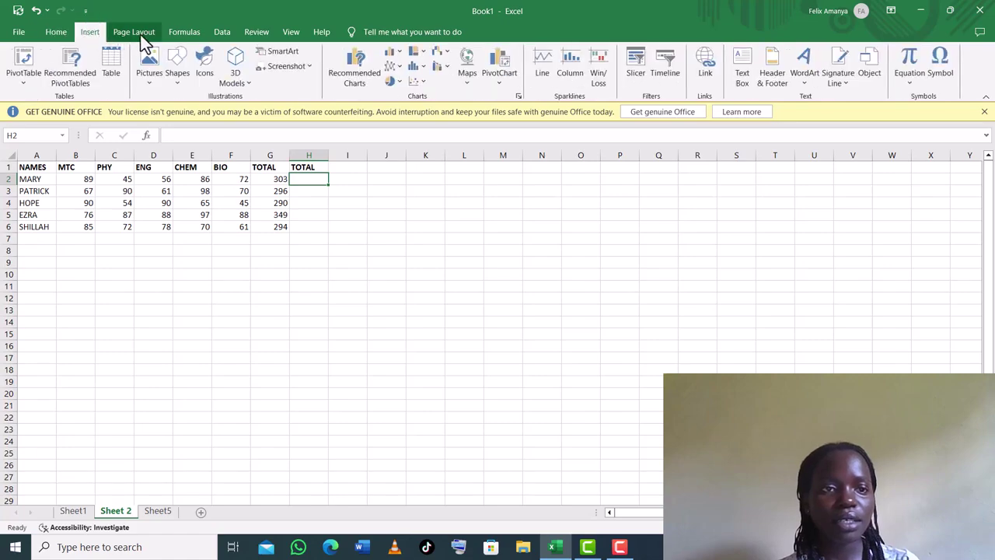
{"action": "left_click", "coordinate": [189, 32]}
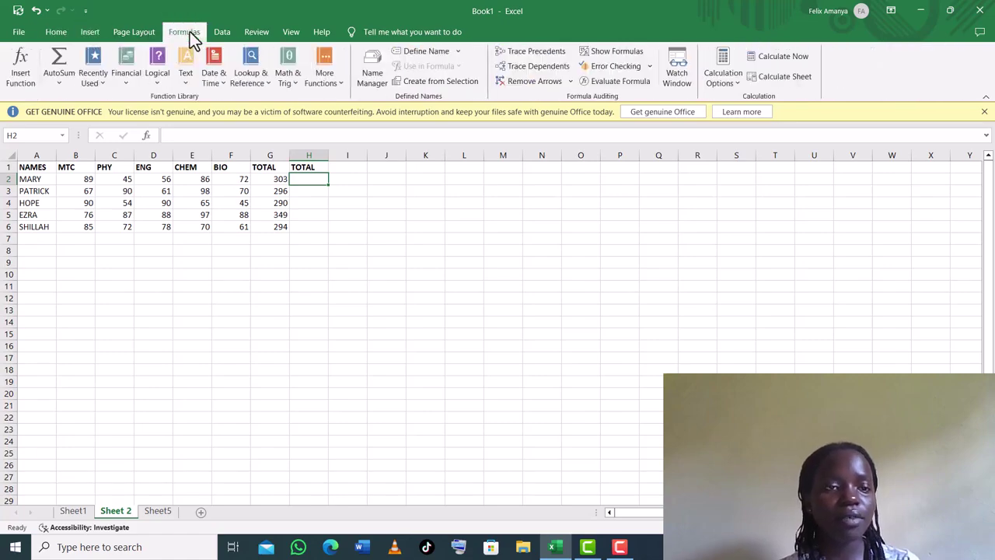
{"action": "left_click", "coordinate": [27, 80]}
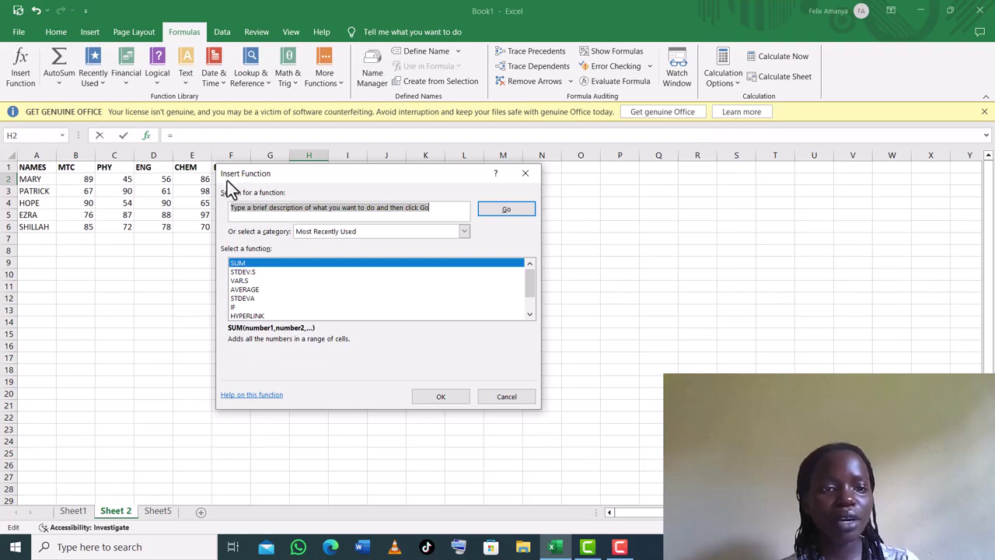
{"action": "left_click", "coordinate": [244, 266]}
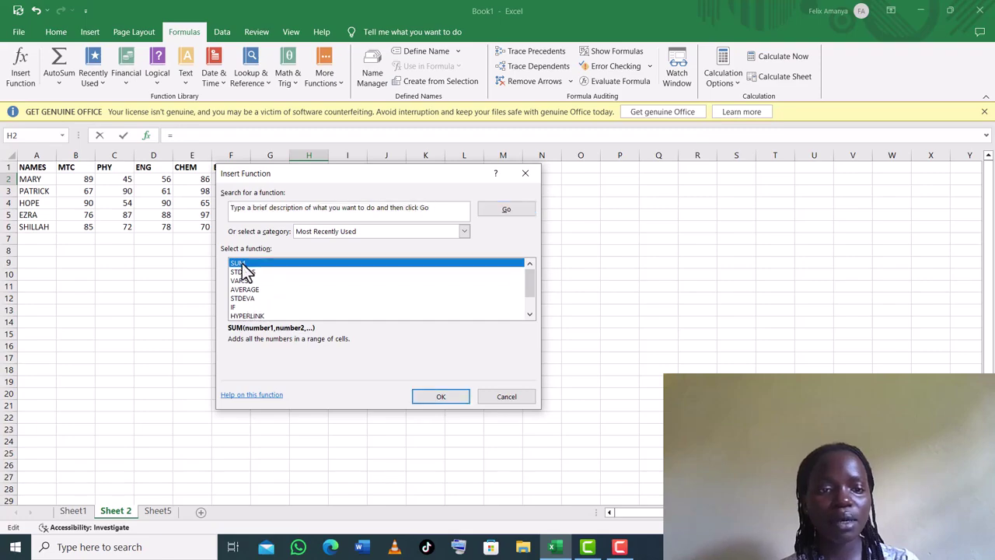
{"action": "left_click", "coordinate": [440, 397]}
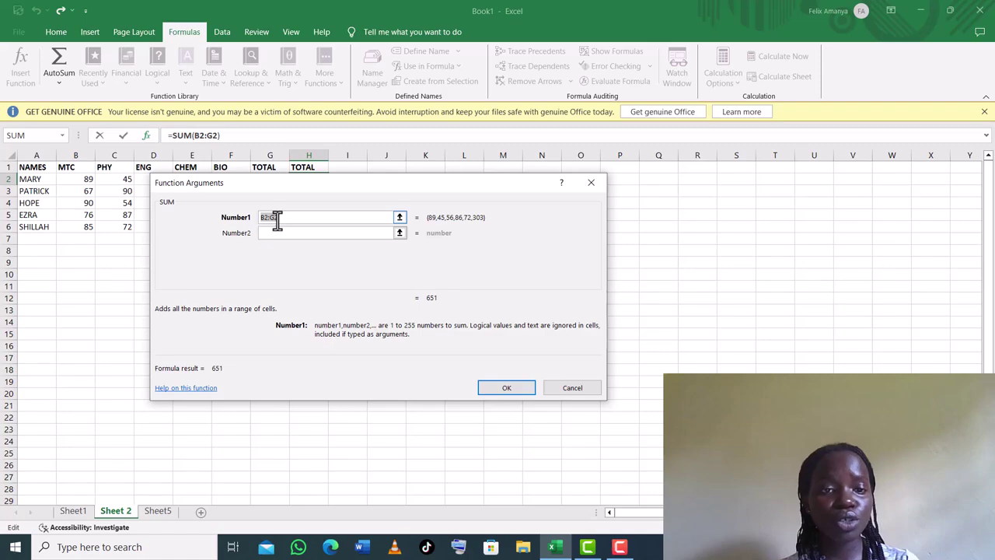
{"action": "left_click", "coordinate": [277, 219]}
{"action": "key", "text": "BackSpace"}
{"action": "key", "text": "BackSpace"}
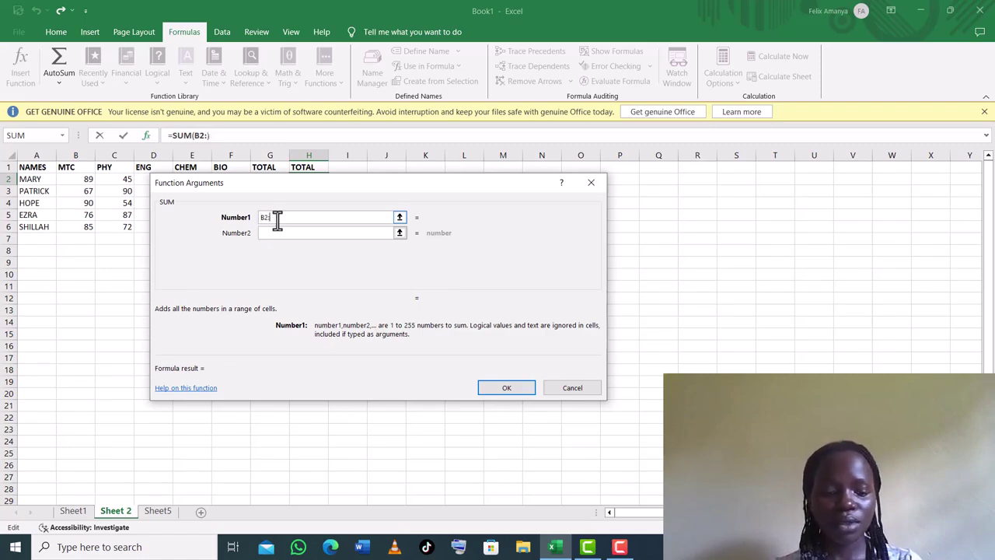
{"action": "type", "text": "F2"}
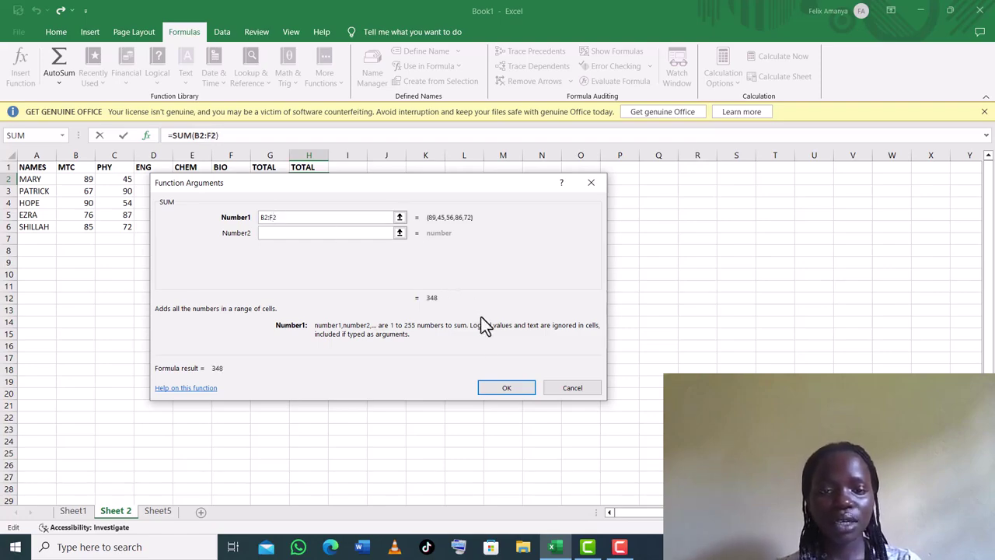
{"action": "left_click", "coordinate": [505, 391]}
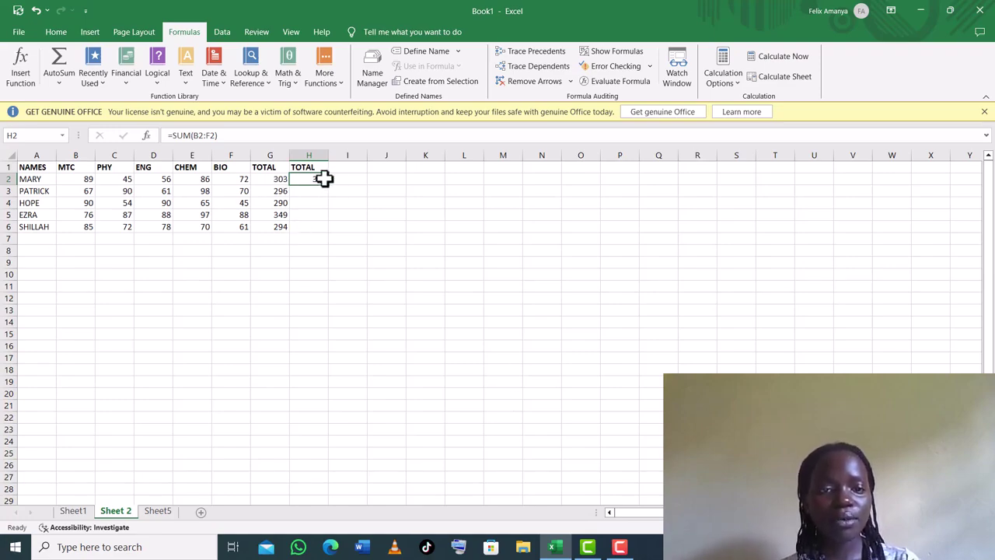
Step: Fill the SUM formula from H2 down to H6 for the remaining students
{"action": "left_click", "coordinate": [276, 178]}
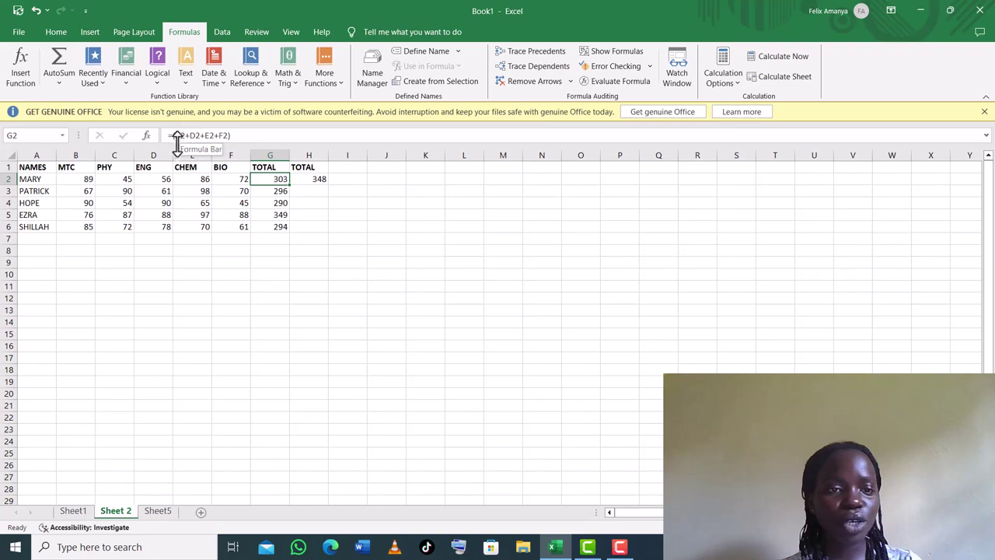
{"action": "left_click", "coordinate": [321, 179]}
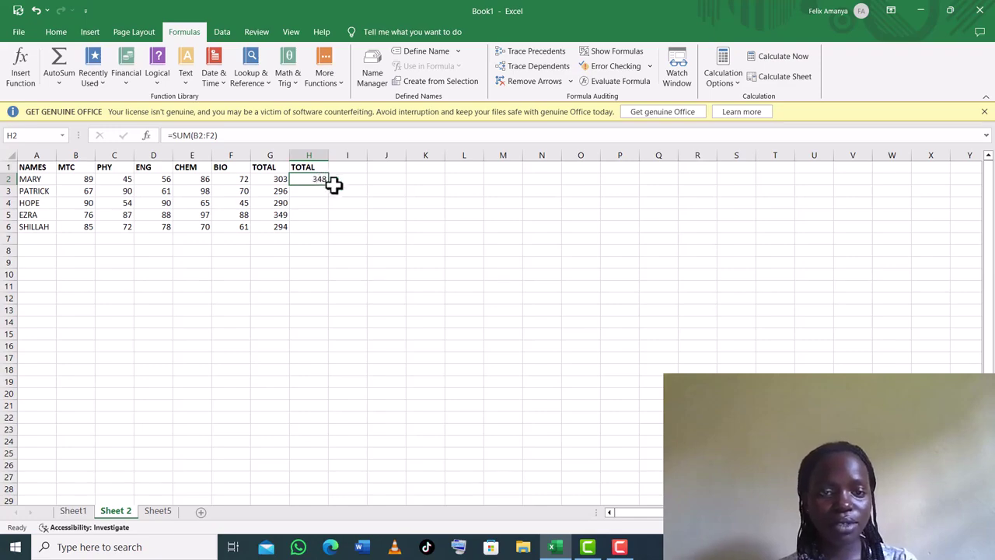
{"action": "left_click_drag", "start_coordinate": [330, 187], "coordinate": [329, 228]}
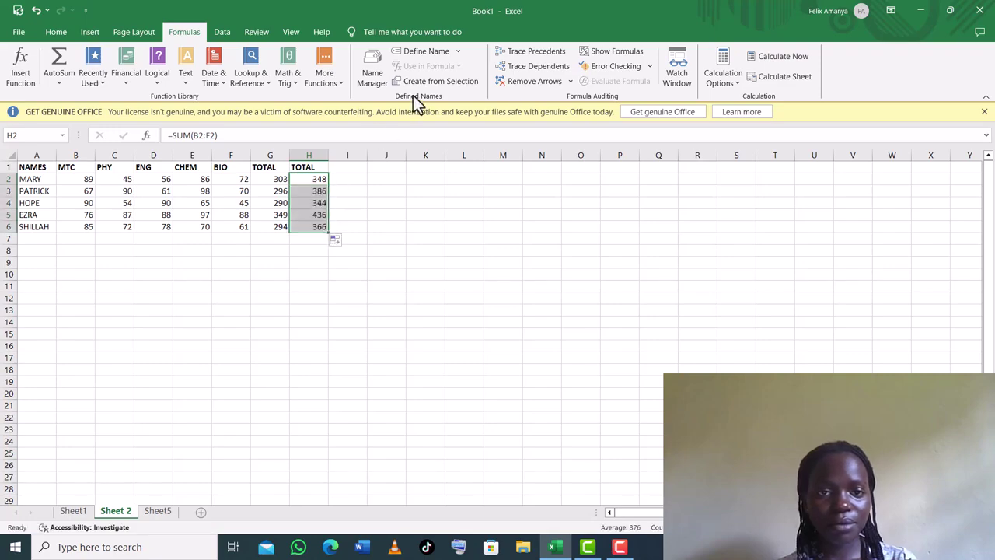
Step: Correct the formula in G2 to =(B2+C2+D2+E2+F2) and fill it down to G6
{"action": "key", "text": "Left"}
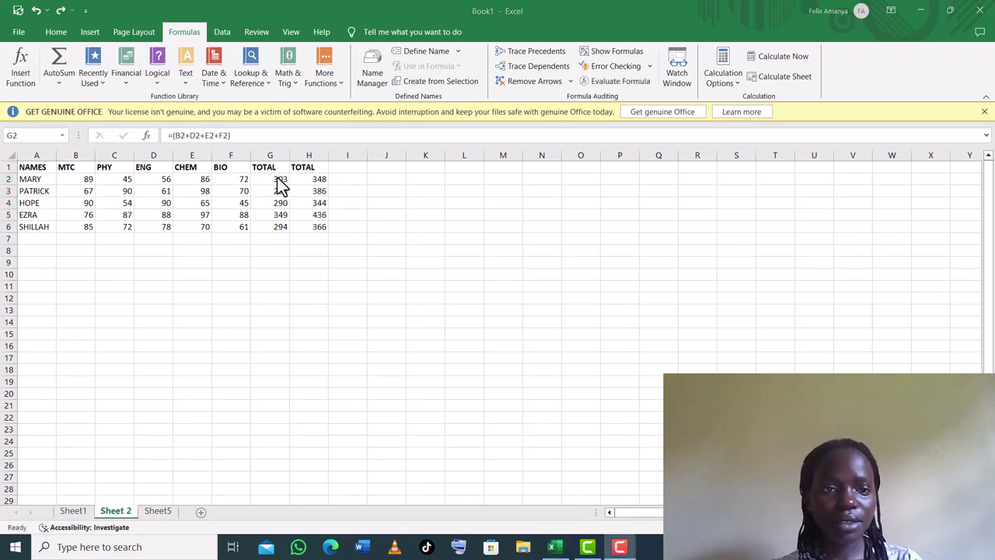
{"action": "left_click", "coordinate": [188, 137]}
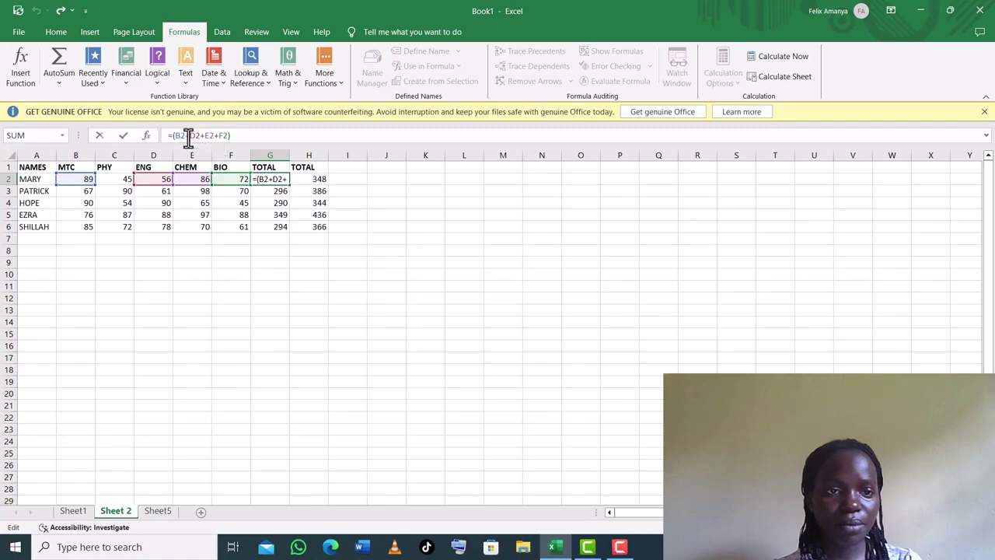
{"action": "type", "text": "C"}
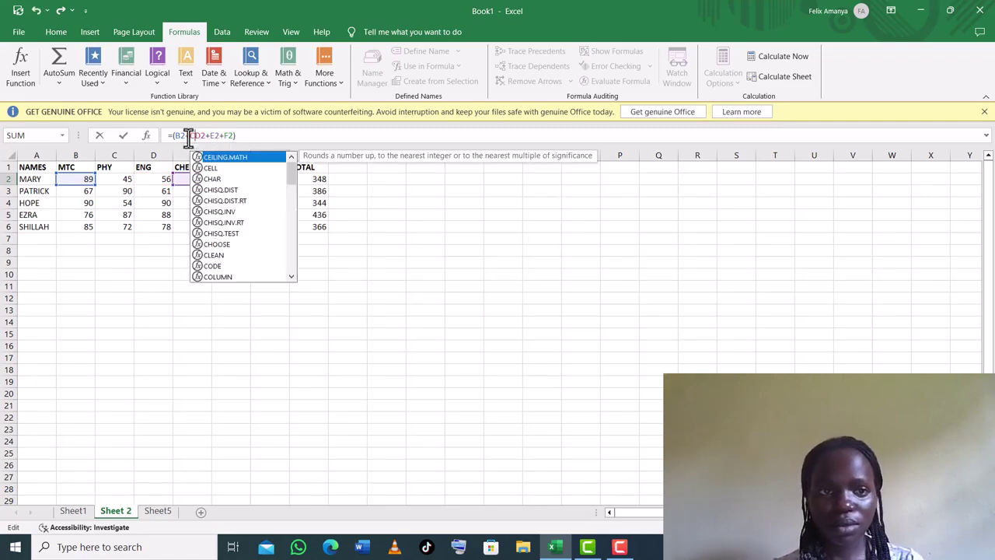
{"action": "type", "text": "2"}
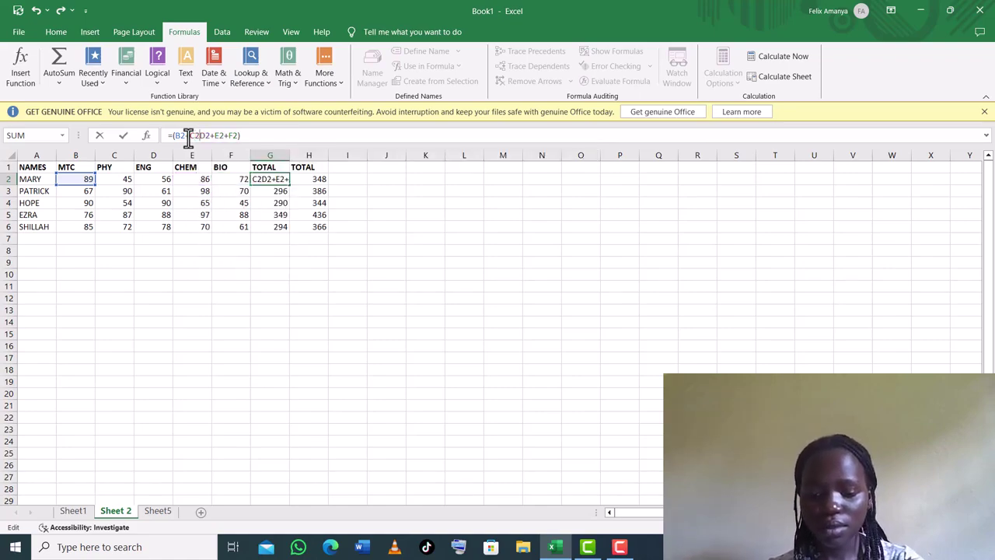
{"action": "type", "text": "+"}
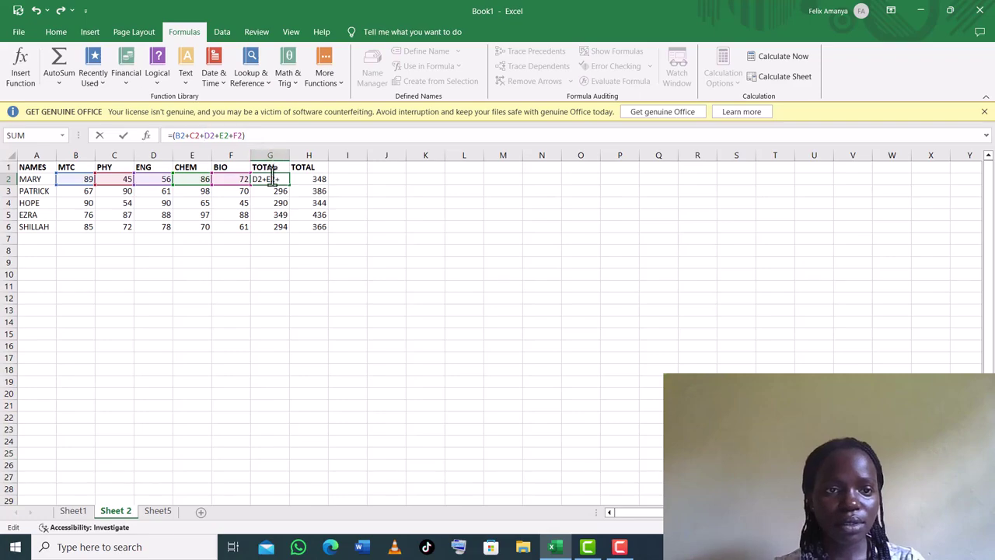
{"action": "key", "text": "Return"}
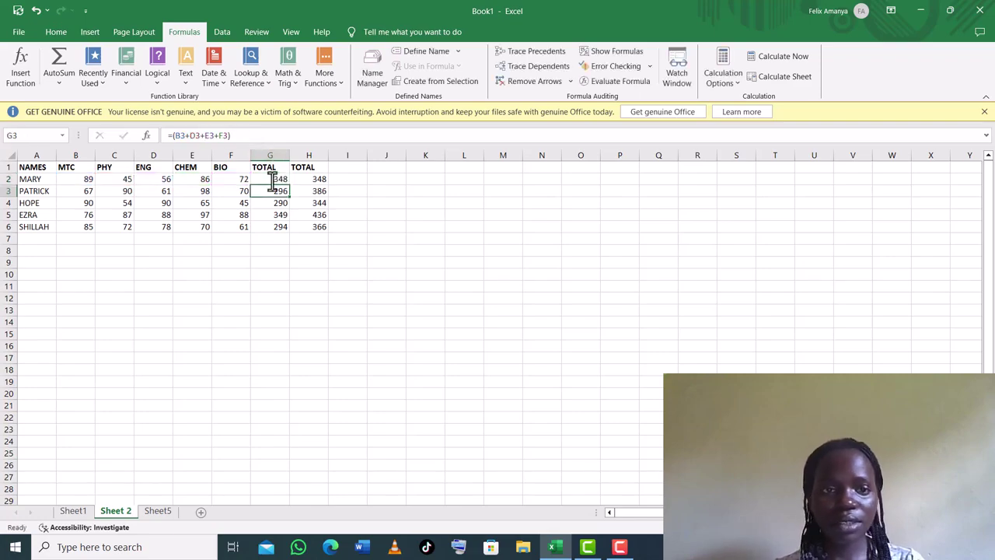
{"action": "left_click", "coordinate": [286, 179]}
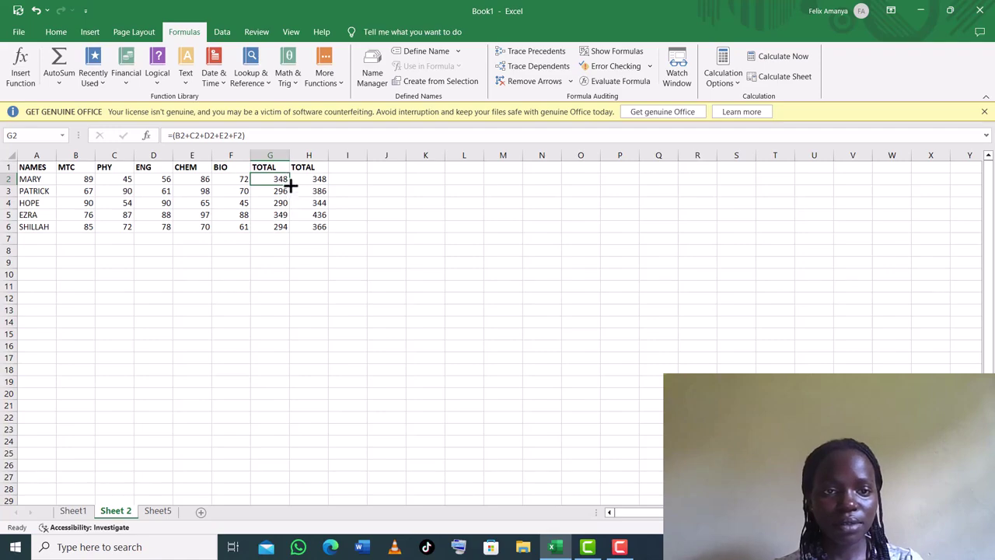
{"action": "left_click_drag", "start_coordinate": [289, 184], "coordinate": [290, 228]}
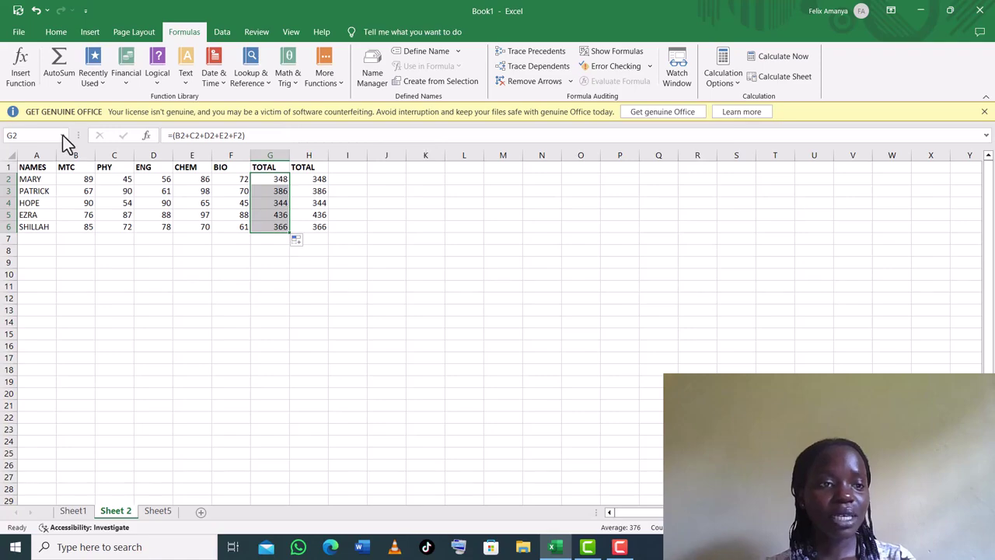
Step: Examine the cell reference of B4 and the addition formulas in G2 through G5
{"action": "left_click", "coordinate": [91, 202]}
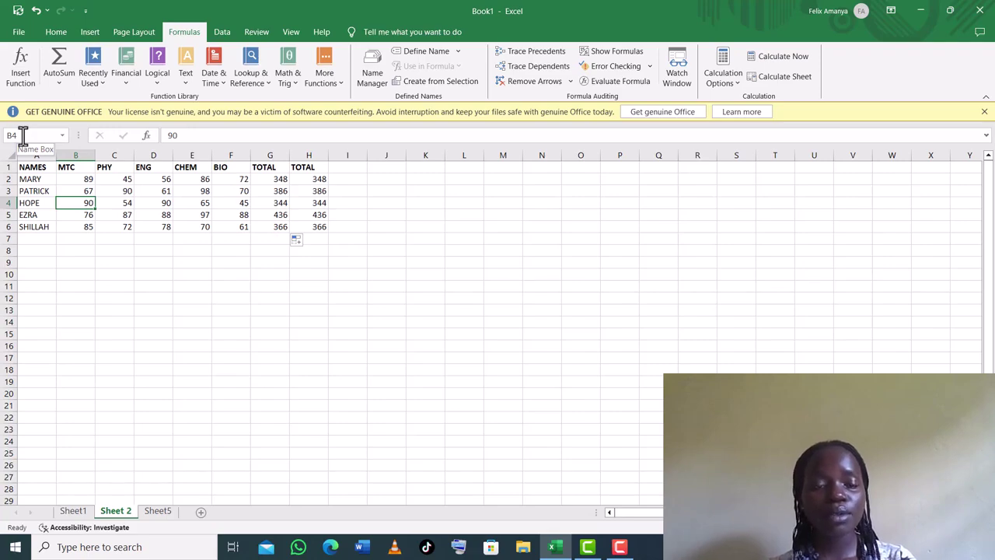
{"action": "left_click", "coordinate": [267, 180]}
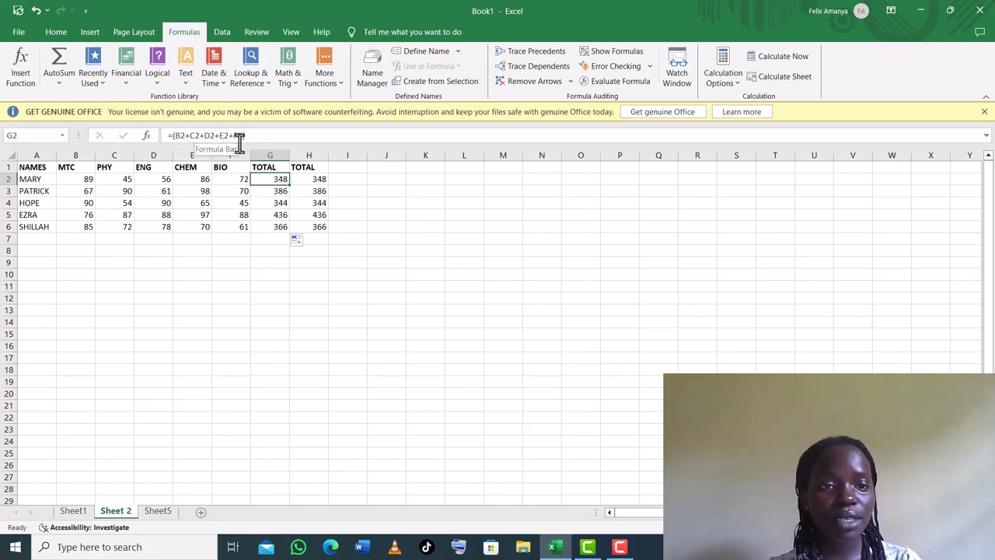
{"action": "left_click", "coordinate": [276, 192]}
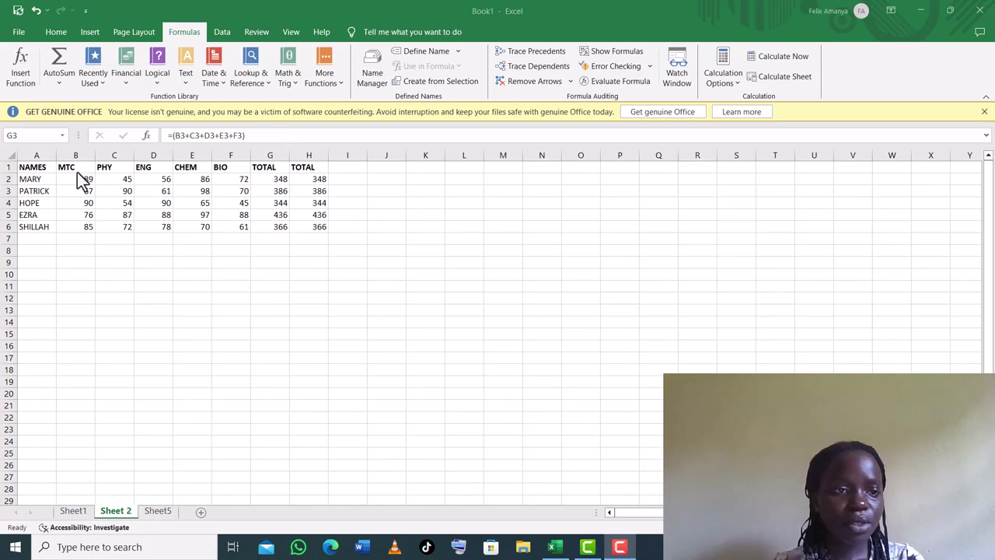
{"action": "left_click", "coordinate": [278, 190]}
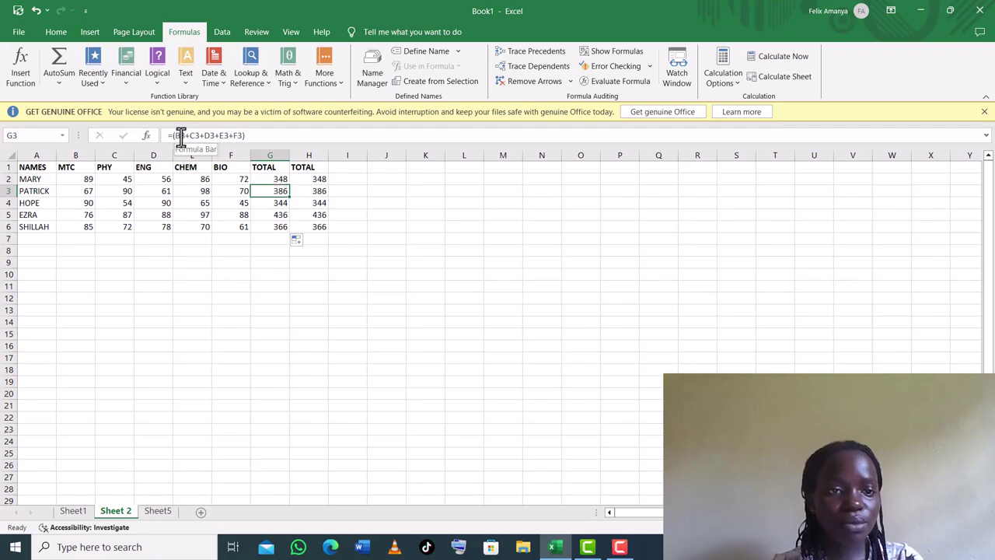
{"action": "left_click", "coordinate": [259, 204]}
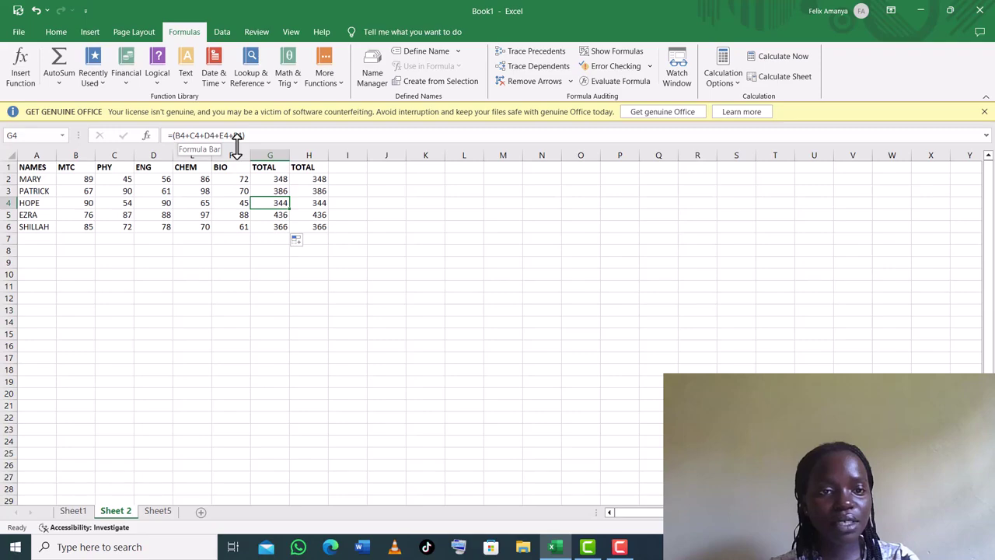
{"action": "left_click", "coordinate": [280, 178]}
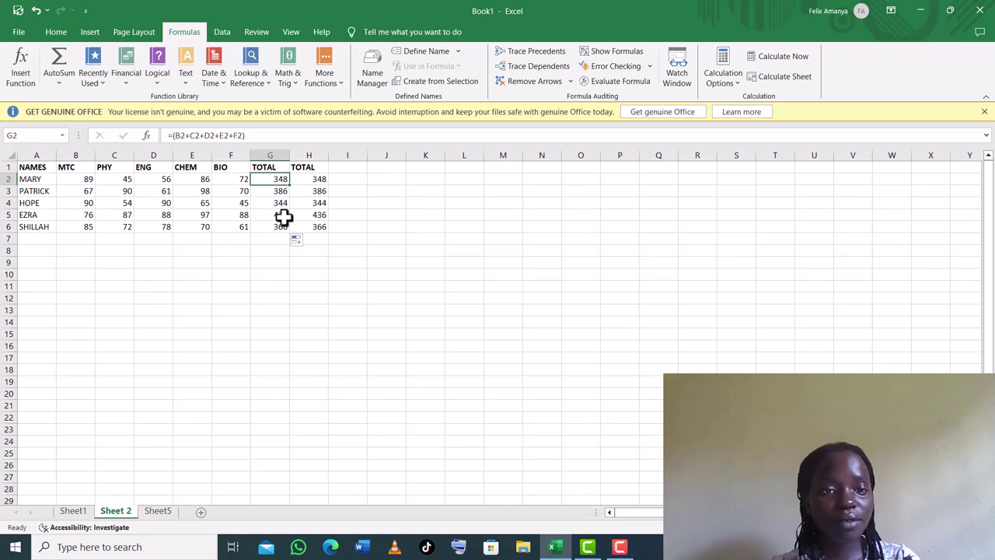
{"action": "left_click", "coordinate": [282, 215]}
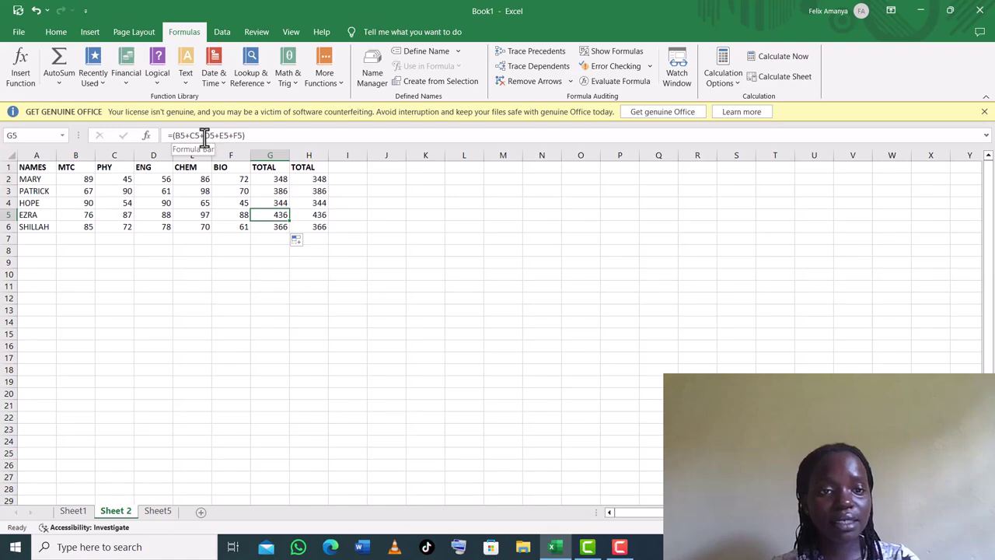
{"action": "key", "text": "F10"}
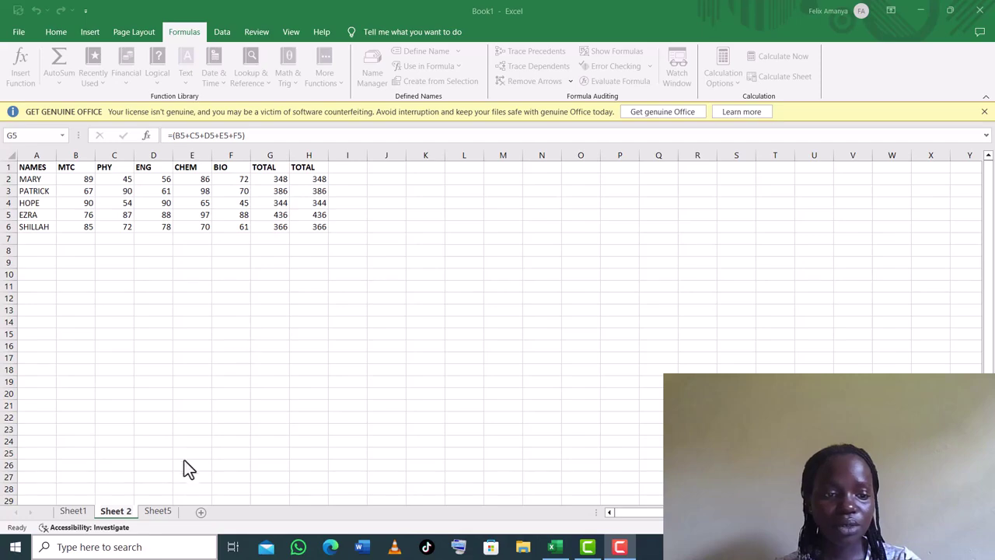
Step: On Sheet5, enter the formula =B3/C2 in cell C3 to calculate the first student's percentage
{"action": "left_click", "coordinate": [161, 516]}
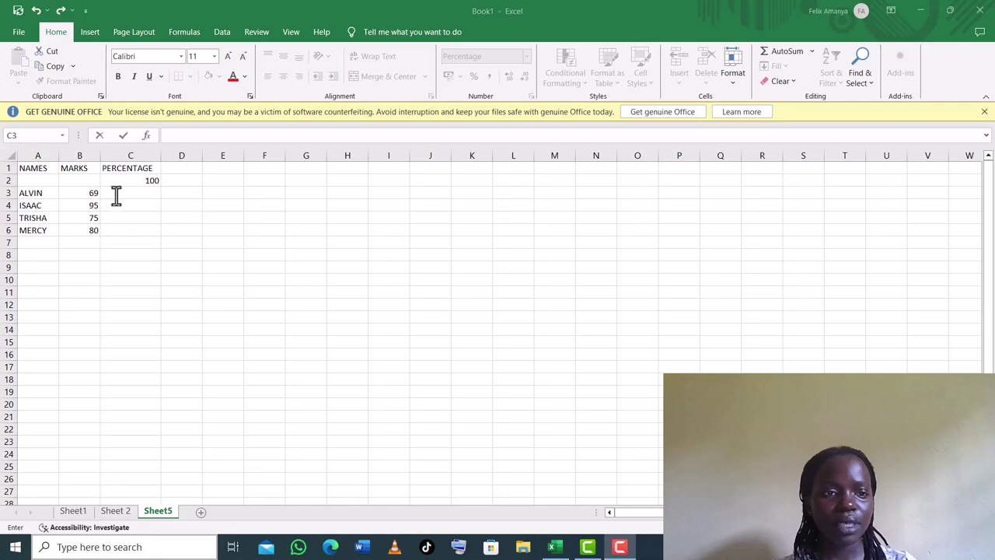
{"action": "left_click", "coordinate": [109, 196]}
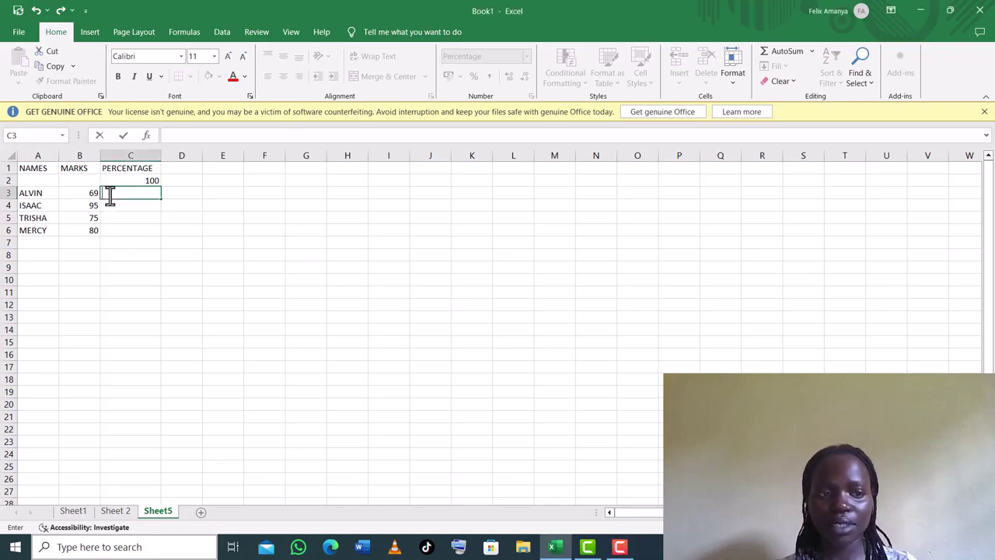
{"action": "type", "text": "="}
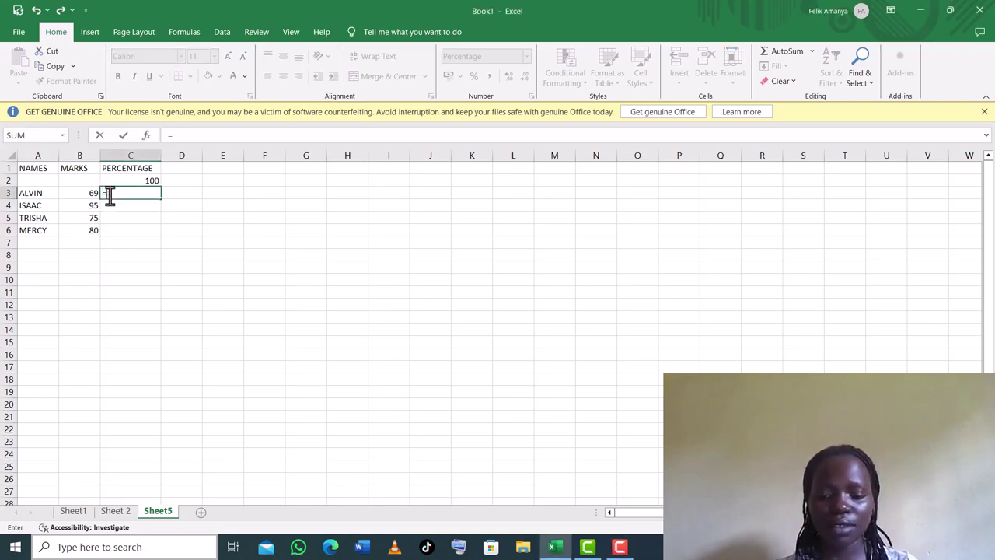
{"action": "left_click", "coordinate": [81, 193]}
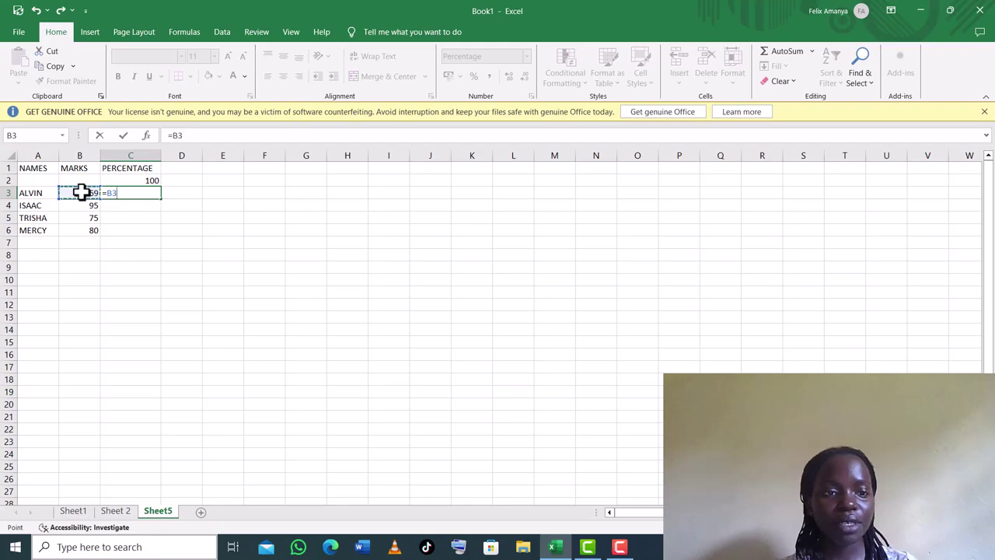
{"action": "type", "text": "/"}
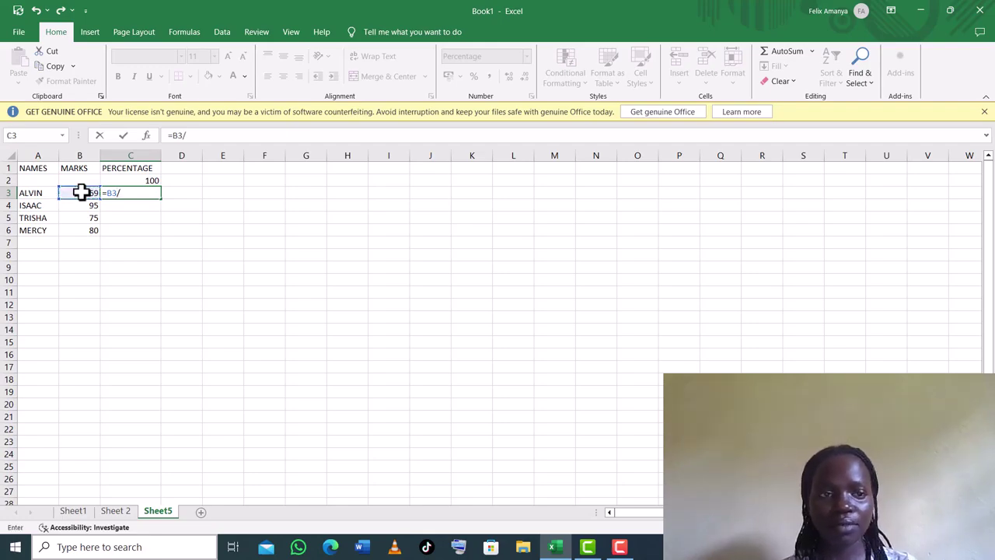
{"action": "left_click", "coordinate": [124, 180]}
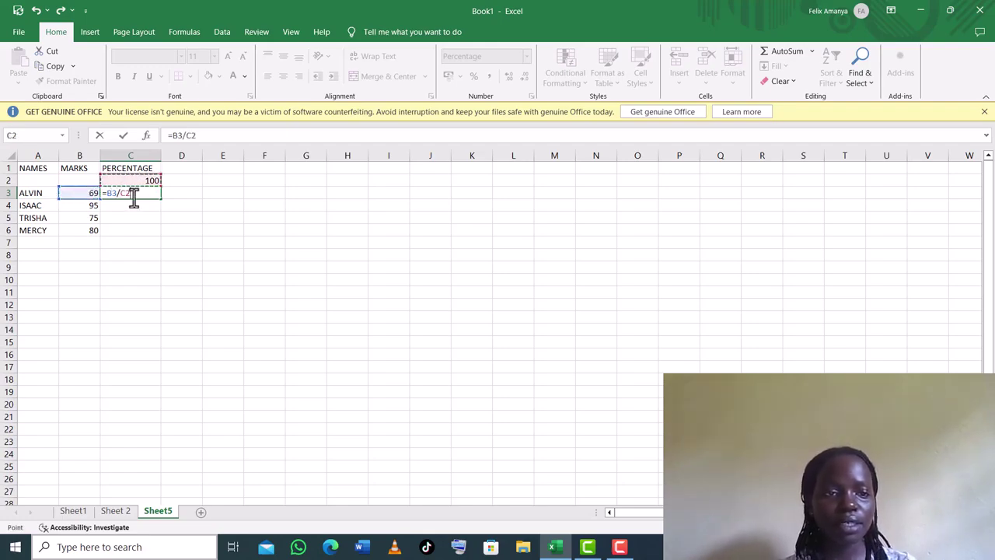
{"action": "key", "text": "Return"}
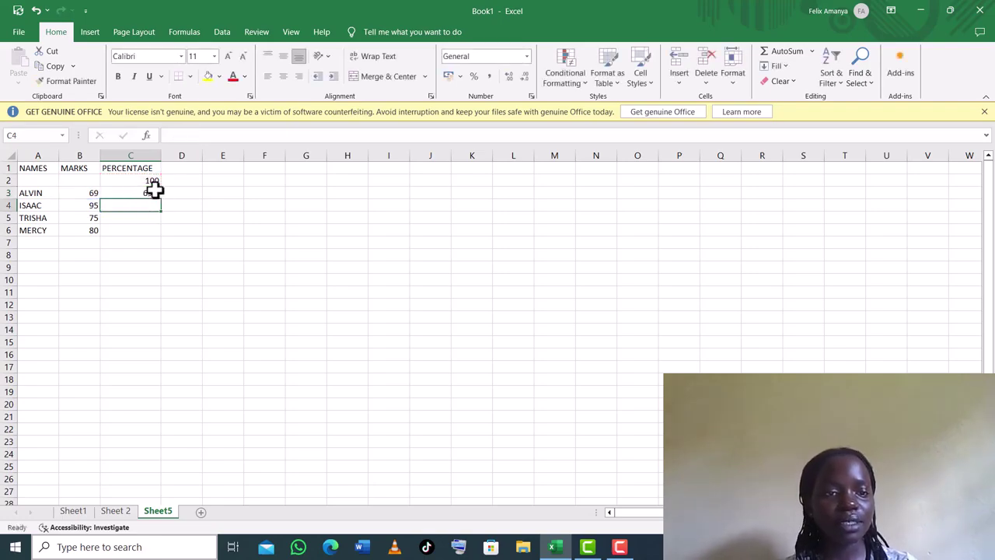
Step: Try to fill the percentage formula from C3 down to C6 for the remaining students
{"action": "left_click", "coordinate": [152, 192]}
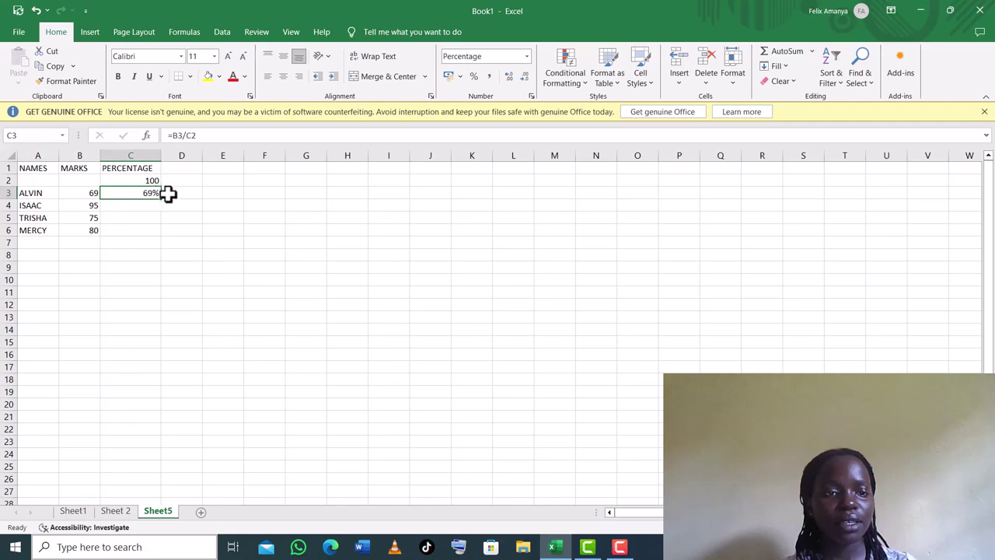
{"action": "left_click_drag", "start_coordinate": [160, 201], "coordinate": [162, 233]}
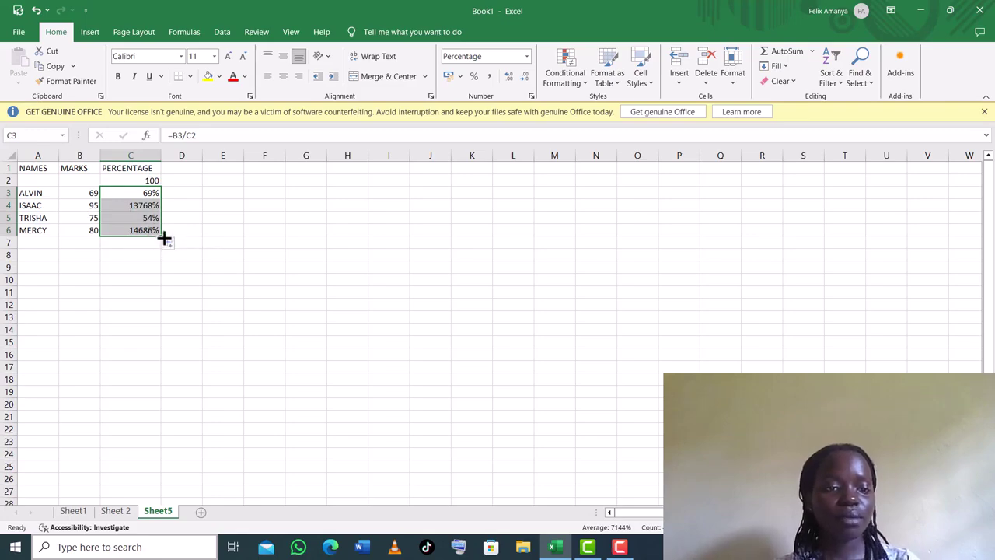
{"action": "left_click_drag", "start_coordinate": [164, 239], "coordinate": [164, 239]}
{"action": "left_click_drag", "start_coordinate": [164, 235], "coordinate": [157, 202]}
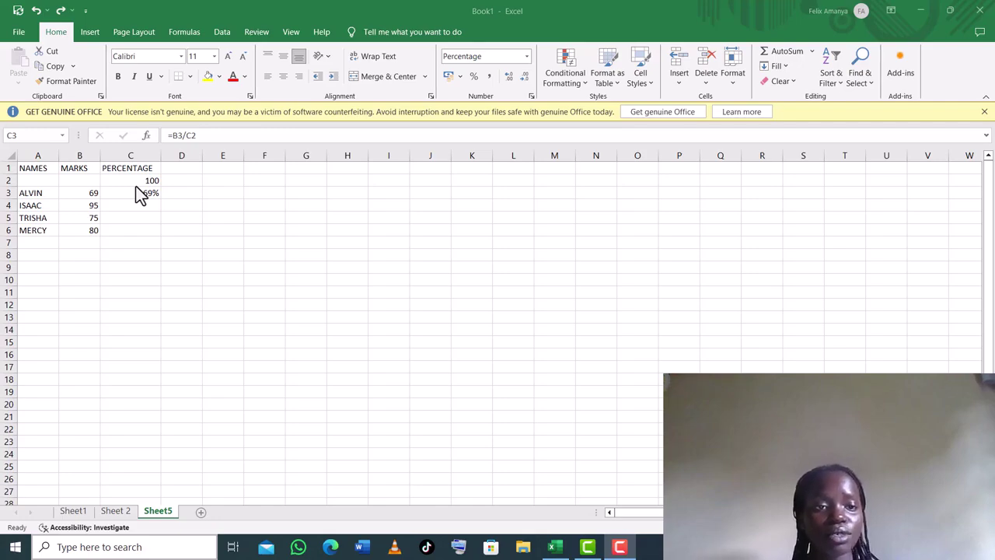
Step: Change the formula in C3 to =B3/$C$2 so the reference to the total in C2 is absolute
{"action": "left_click", "coordinate": [184, 135]}
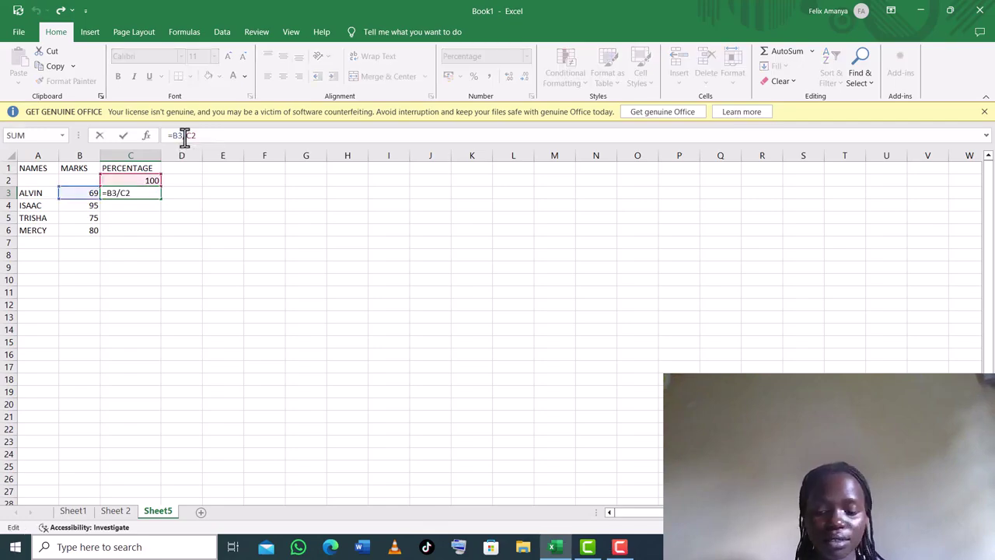
{"action": "type", "text": "$C"}
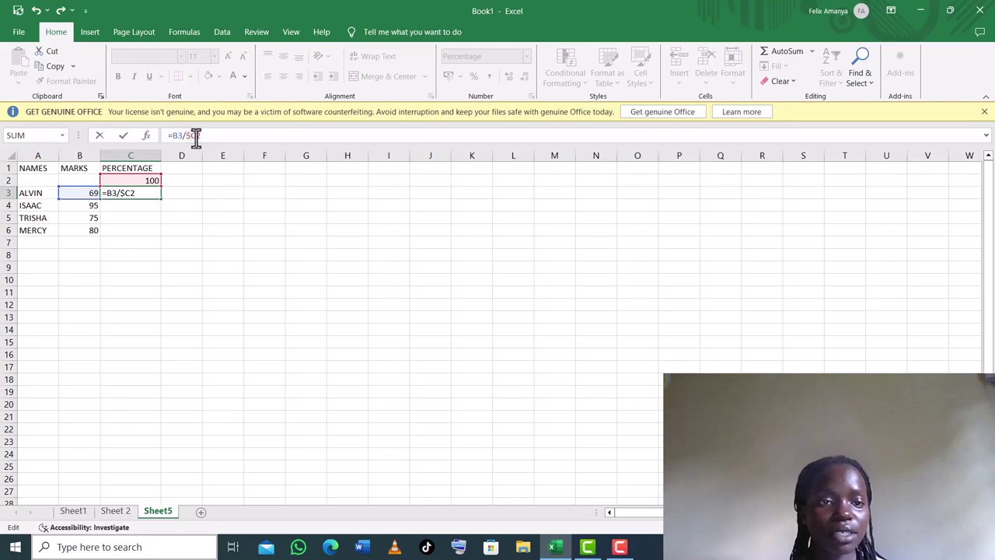
{"action": "type", "text": "$"}
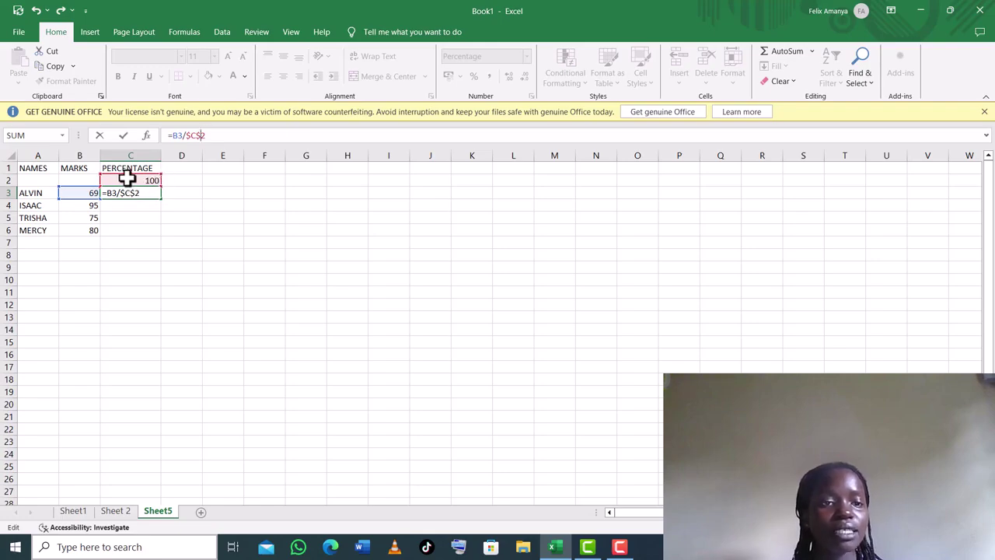
{"action": "key", "text": "Return"}
Step: Fill the absolute-reference percentage formula from C3 down to C6 and check the formula in C3
{"action": "left_click", "coordinate": [152, 193]}
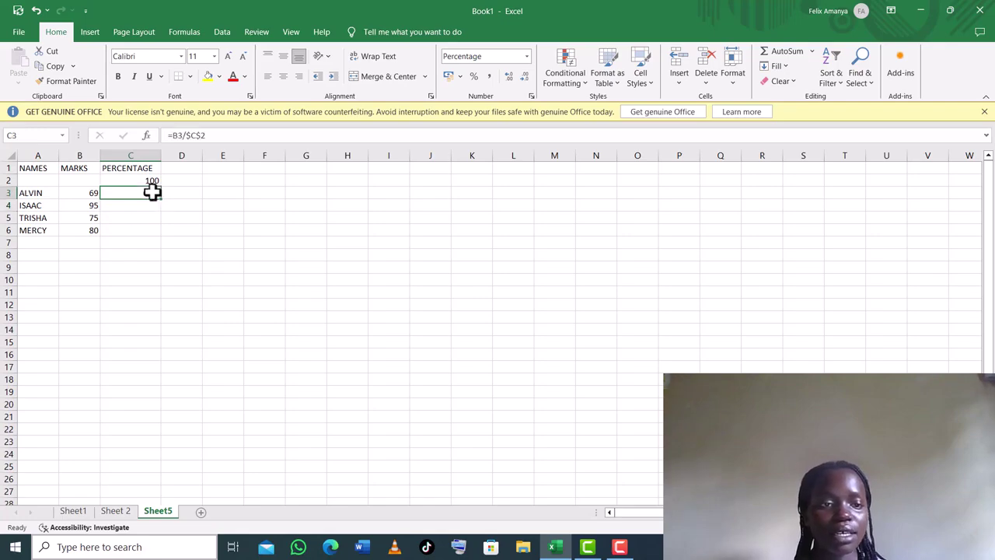
{"action": "left_click_drag", "start_coordinate": [165, 199], "coordinate": [162, 233]}
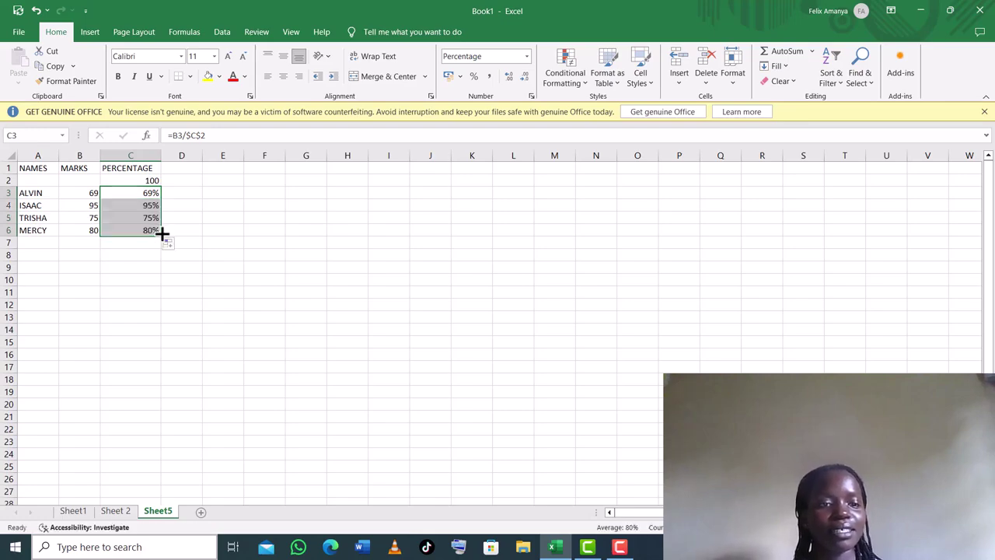
{"action": "left_click", "coordinate": [211, 222]}
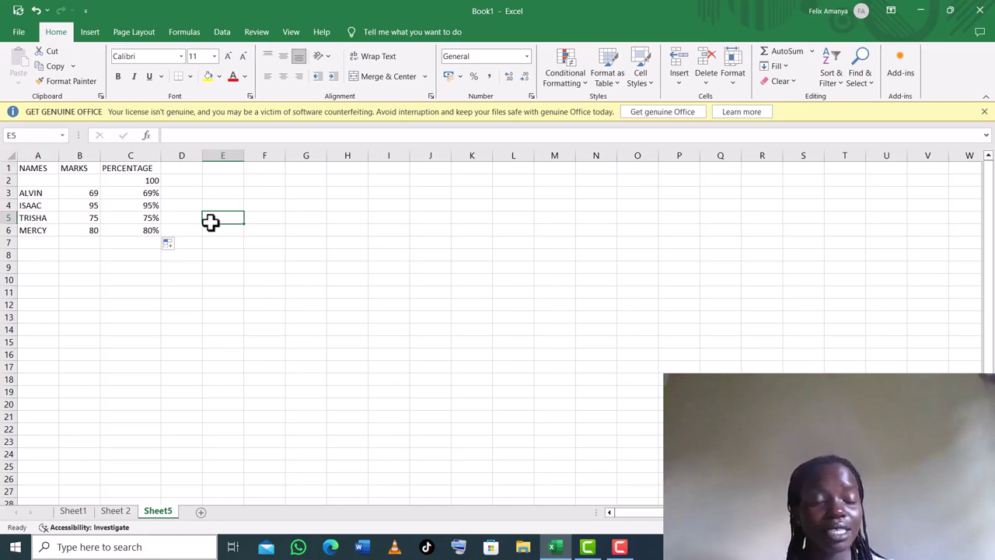
{"action": "left_click", "coordinate": [124, 192]}
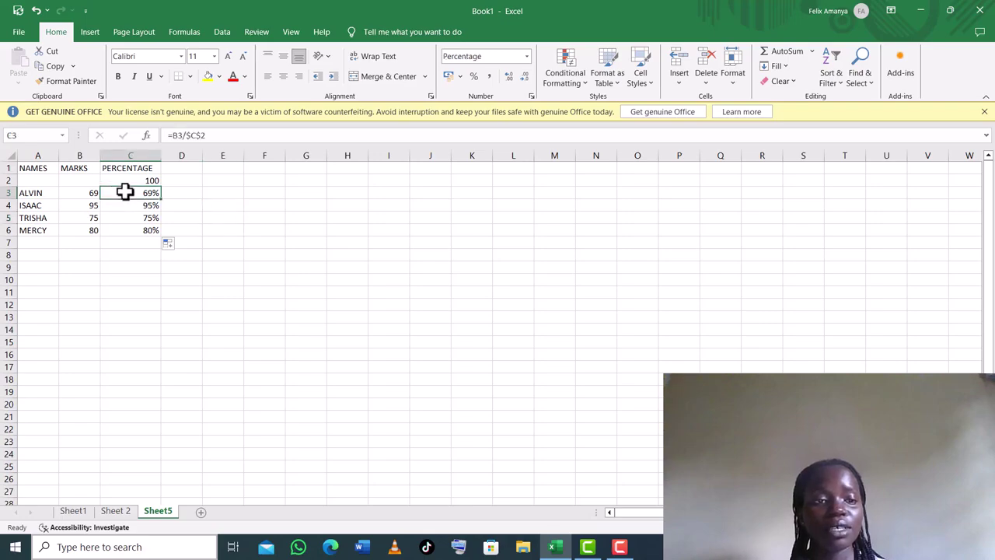